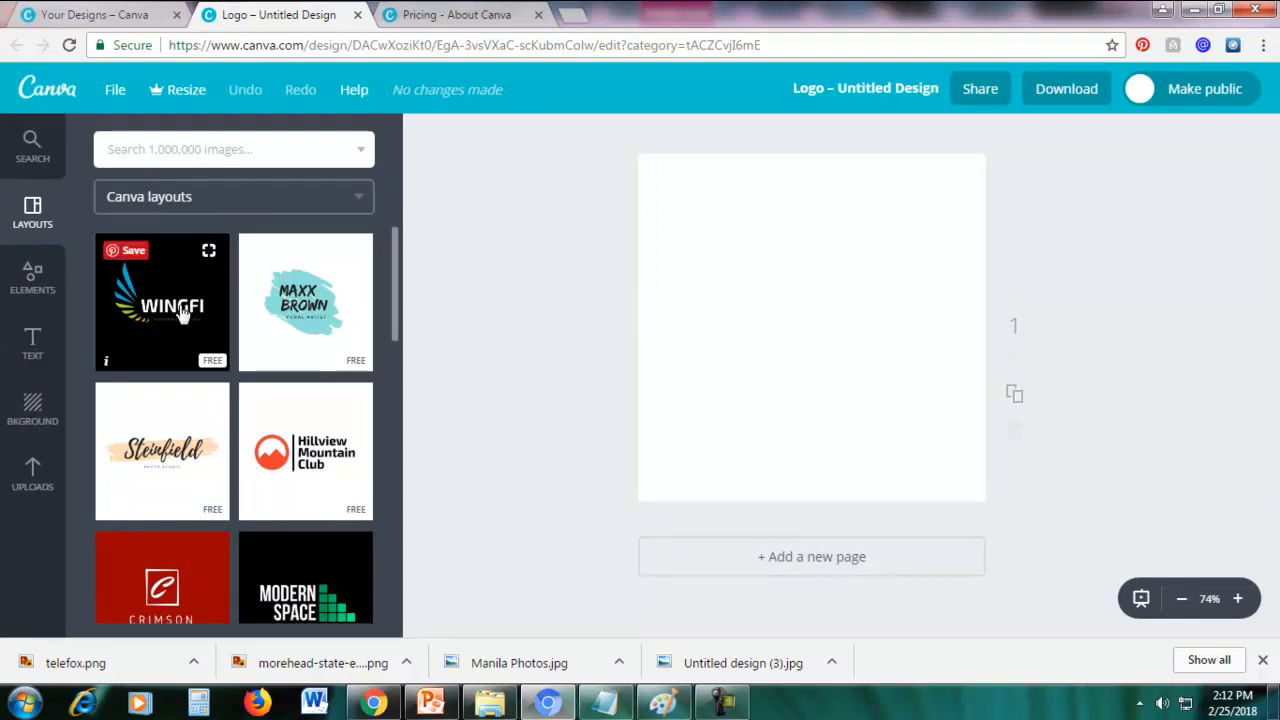
# - Browse the Canva logo layouts and apply the black WINGFI layout to the blank page
pyautogui.scroll(-4, 191, 463)
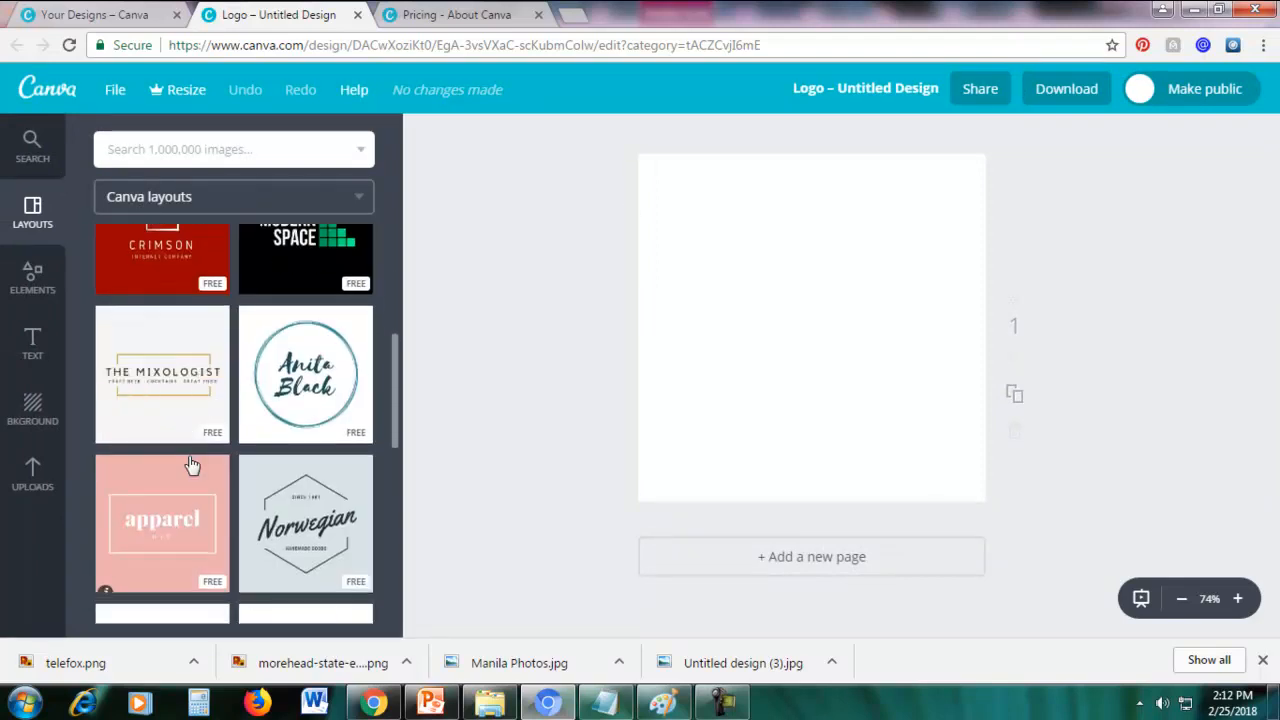
pyautogui.scroll(-12, 191, 463)
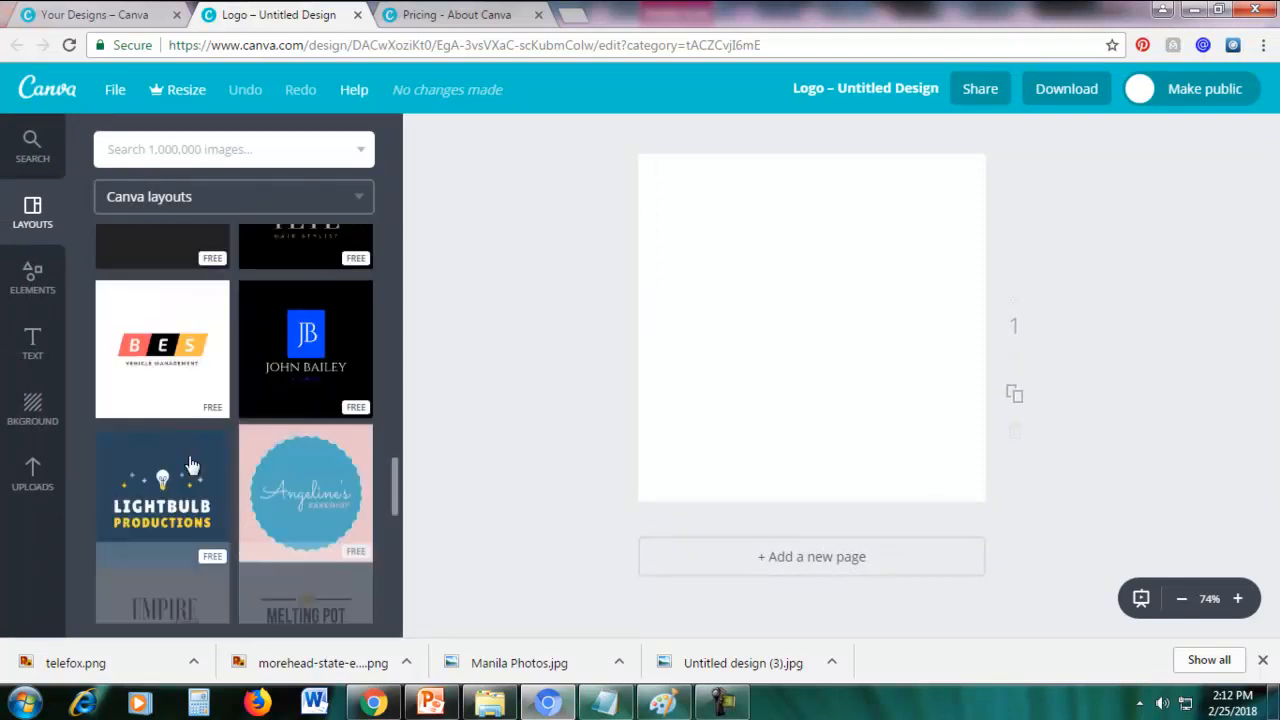
pyautogui.scroll(16, 191, 463)
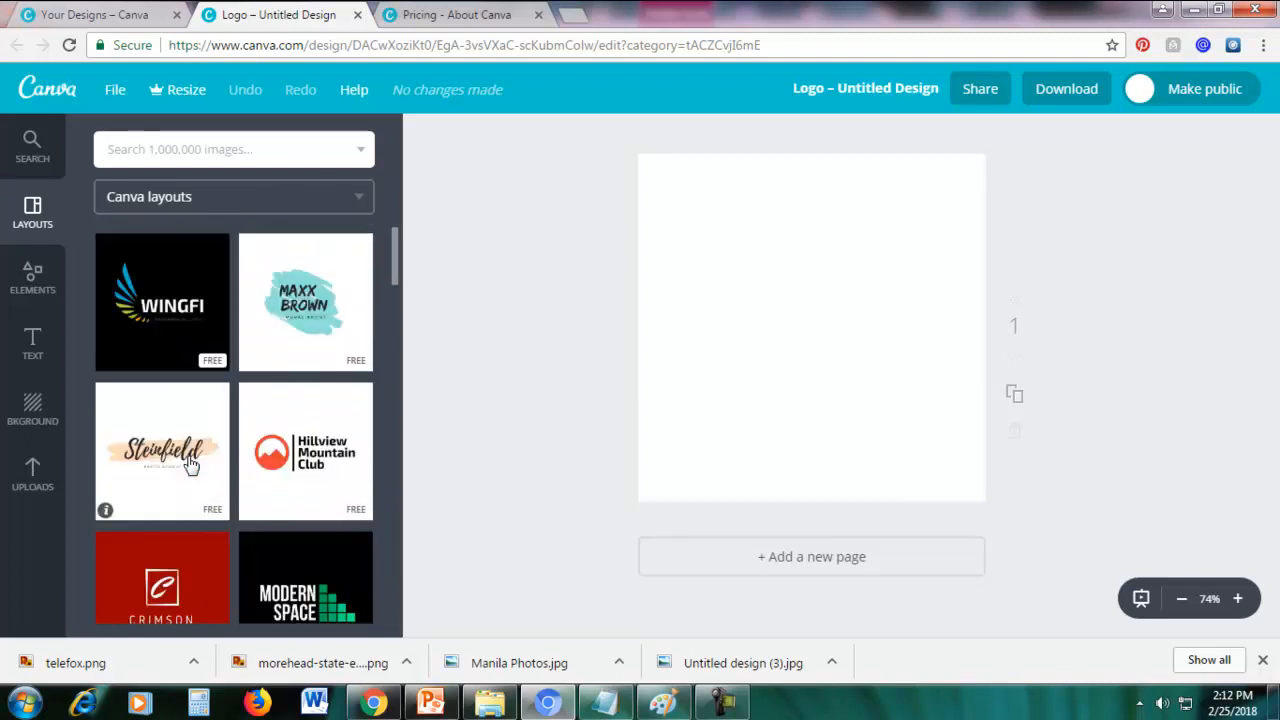
pyautogui.click(168, 332)
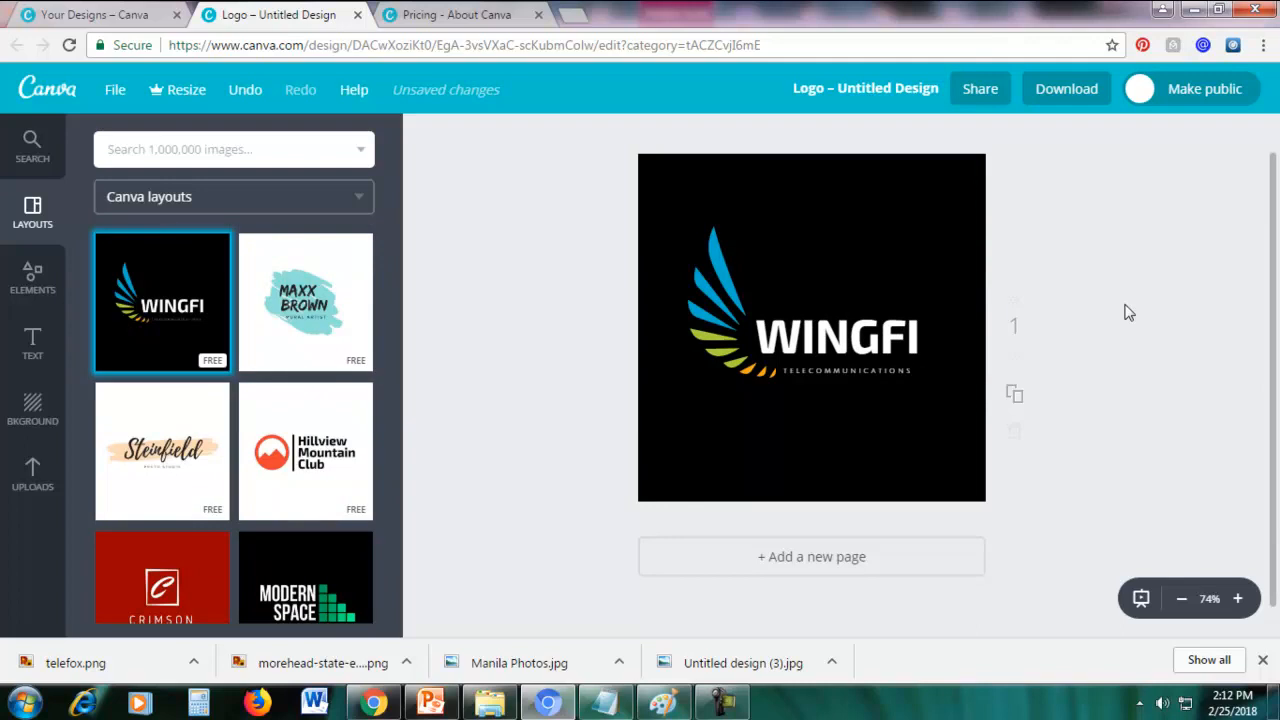
# - Recolour the logo's black background with the purple from the default palette
pyautogui.click(913, 191)
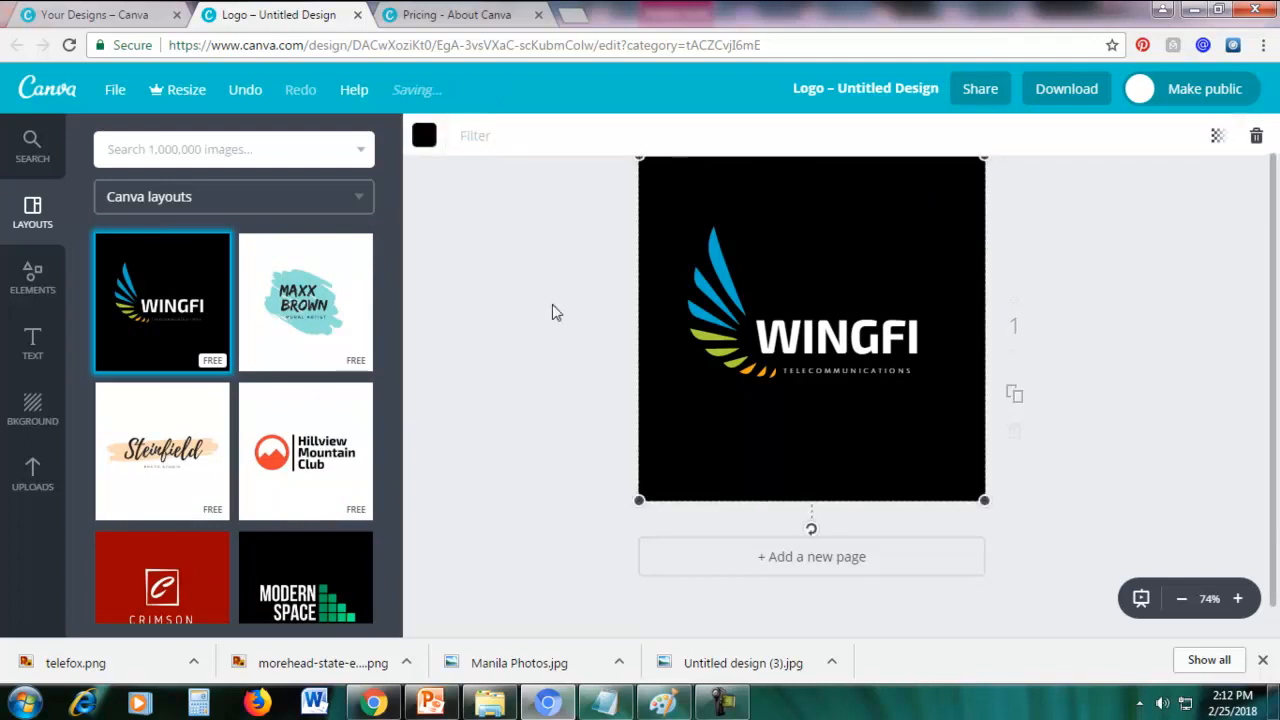
pyautogui.click(424, 137)
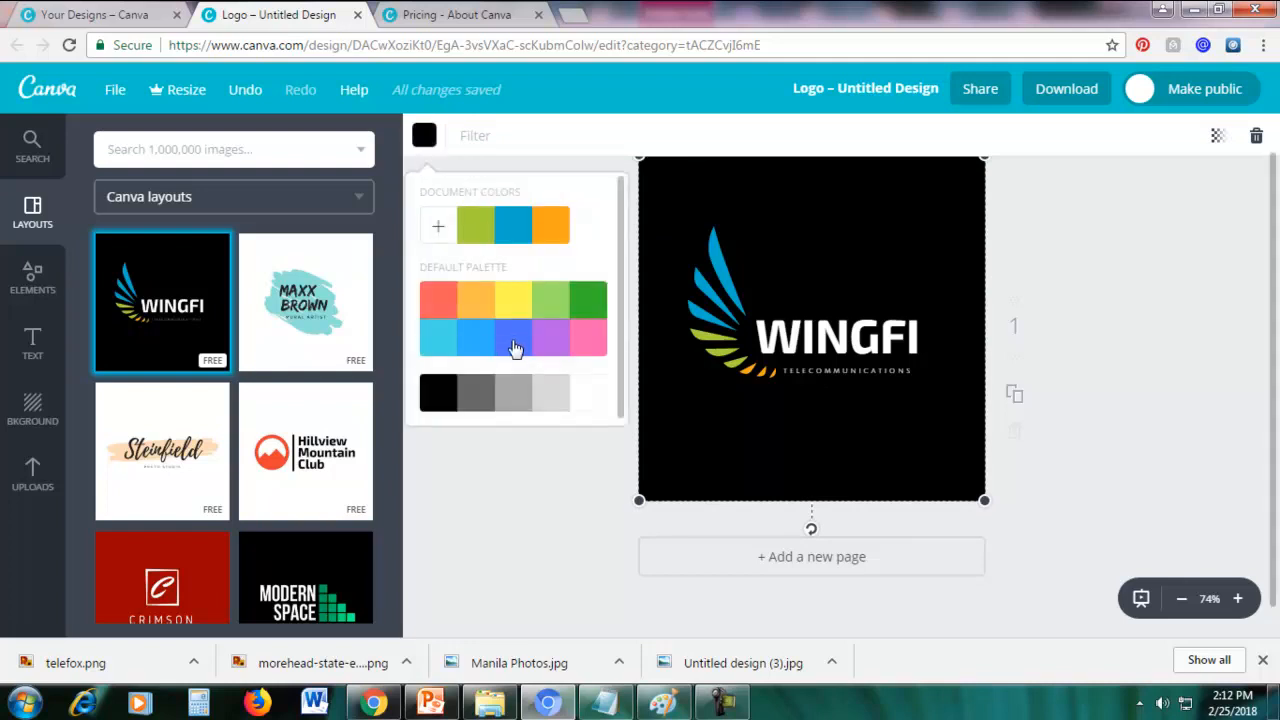
pyautogui.click(550, 343)
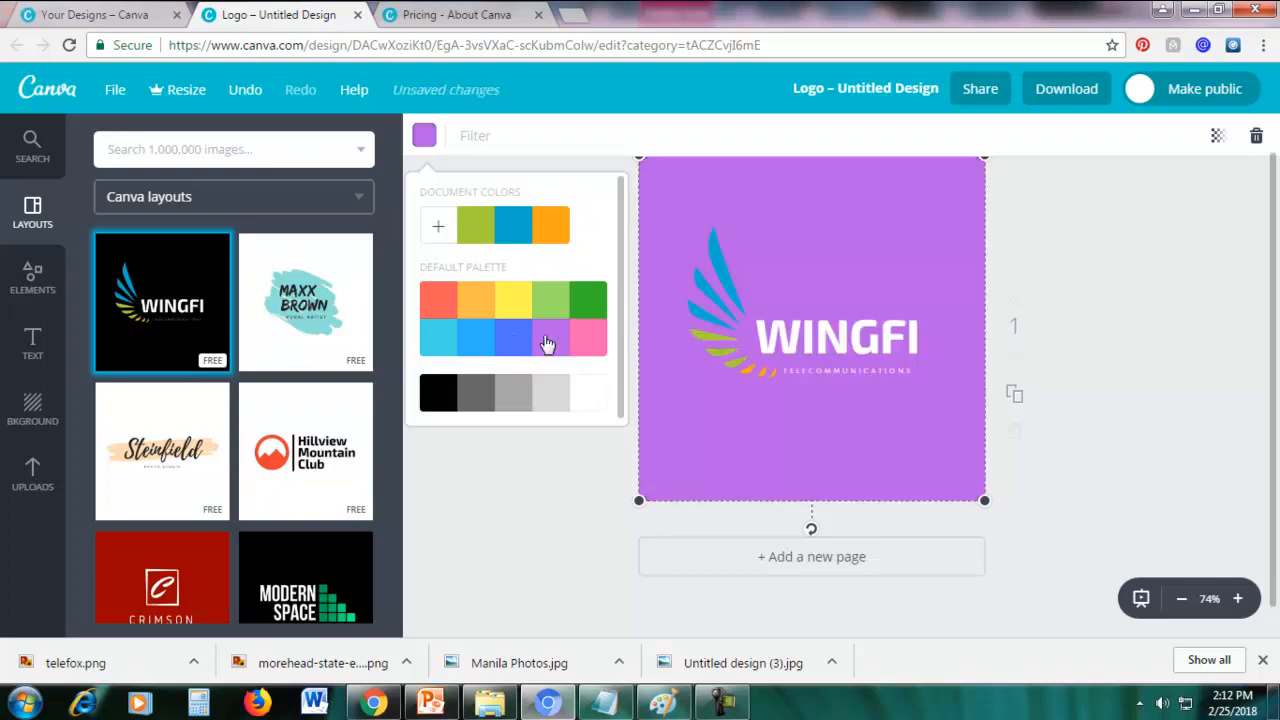
pyautogui.scroll(-1, 602, 271)
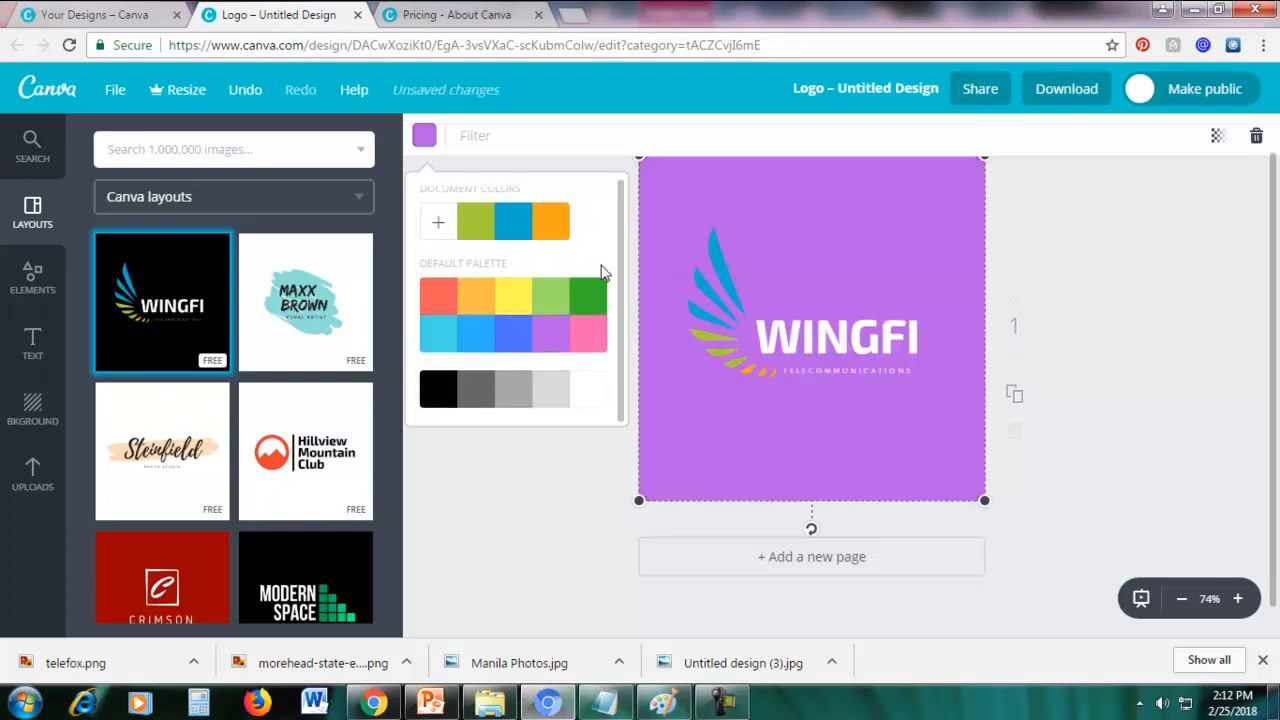
# - Darken the logo's purple background to a custom shade with color code 48265b
pyautogui.click(436, 224)
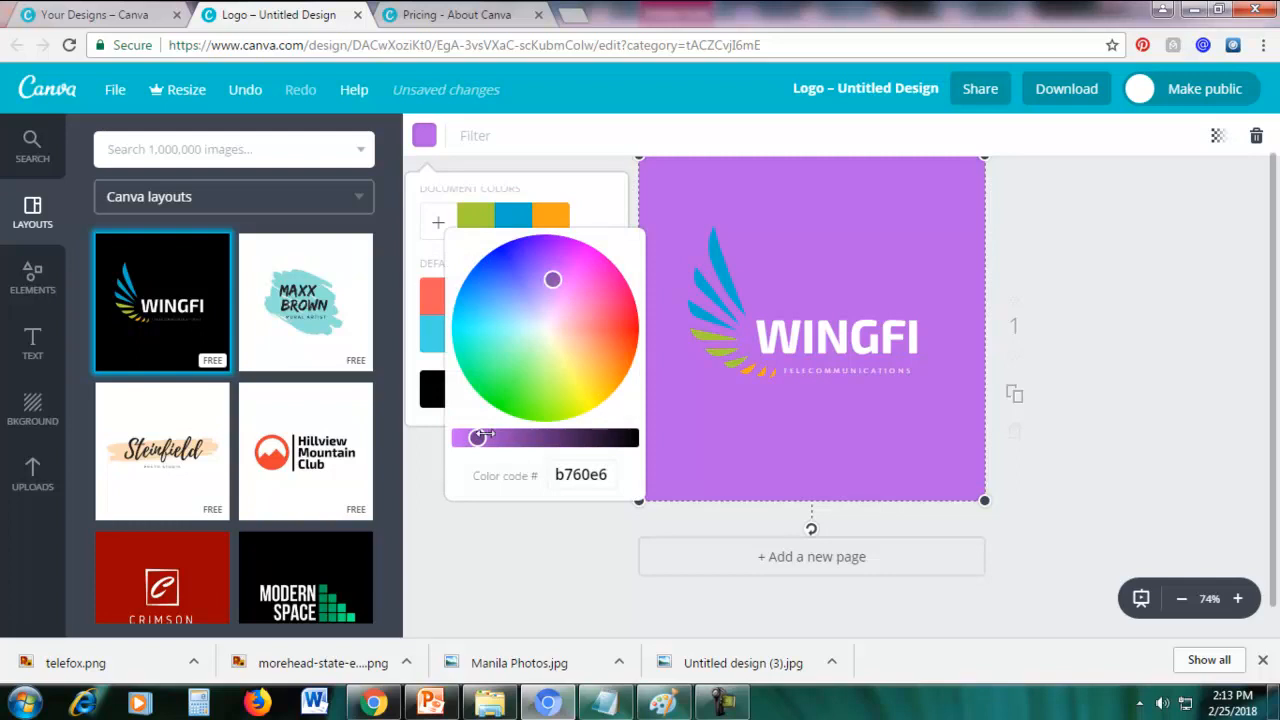
pyautogui.click(437, 232)
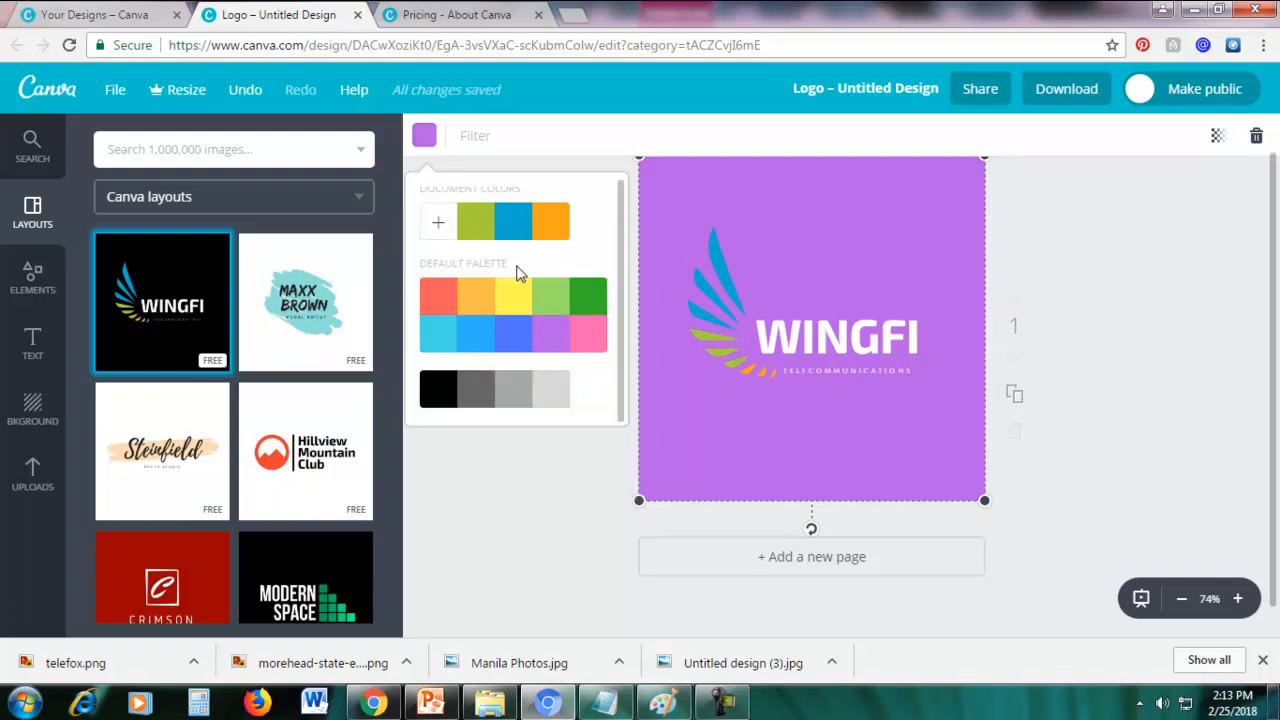
pyautogui.click(438, 230)
pyautogui.moveTo(480, 437); pyautogui.dragTo(572, 455)
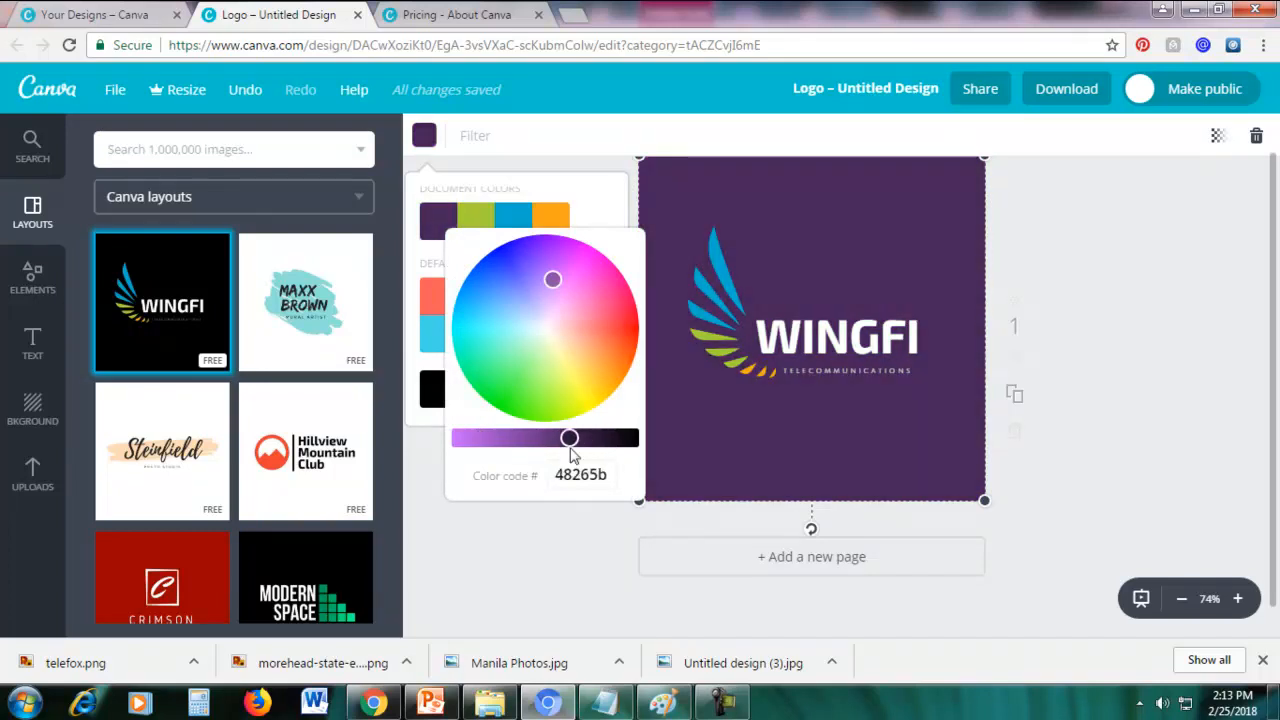
pyautogui.click(707, 193)
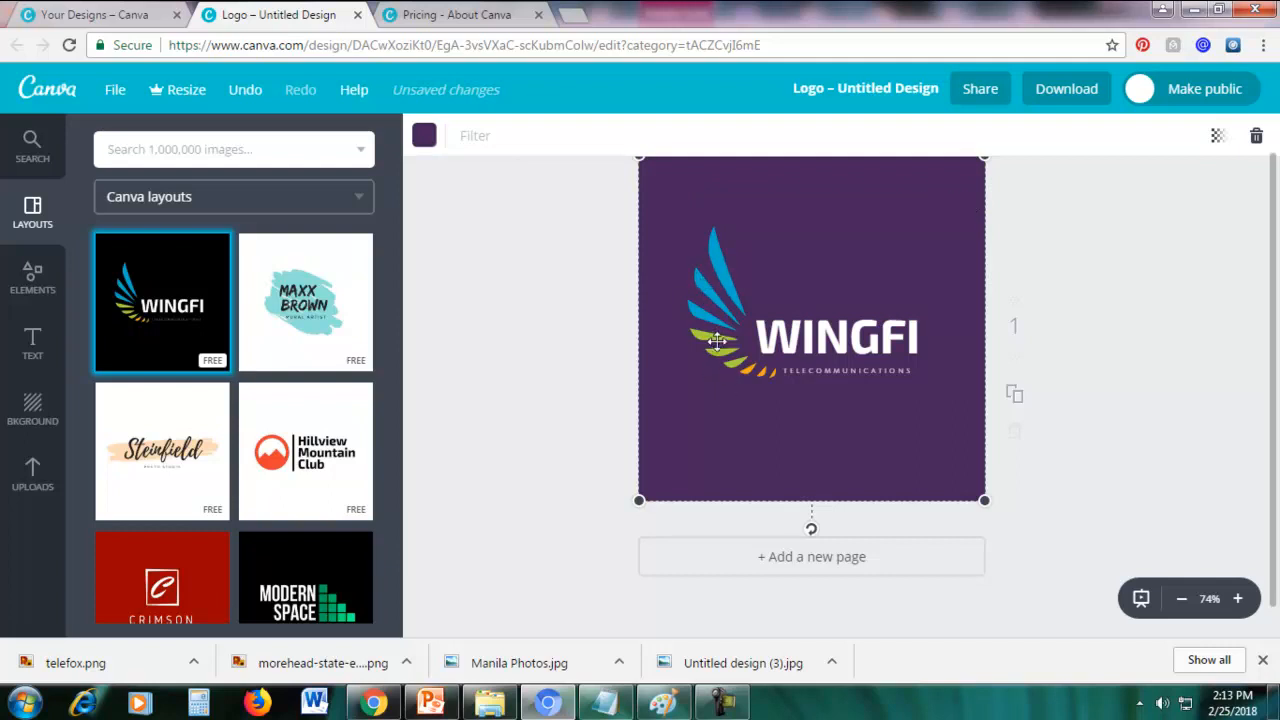
# - Recolour the green feathers of the wing graphic, trying pink and settling on yellow from the default palette
pyautogui.click(706, 291)
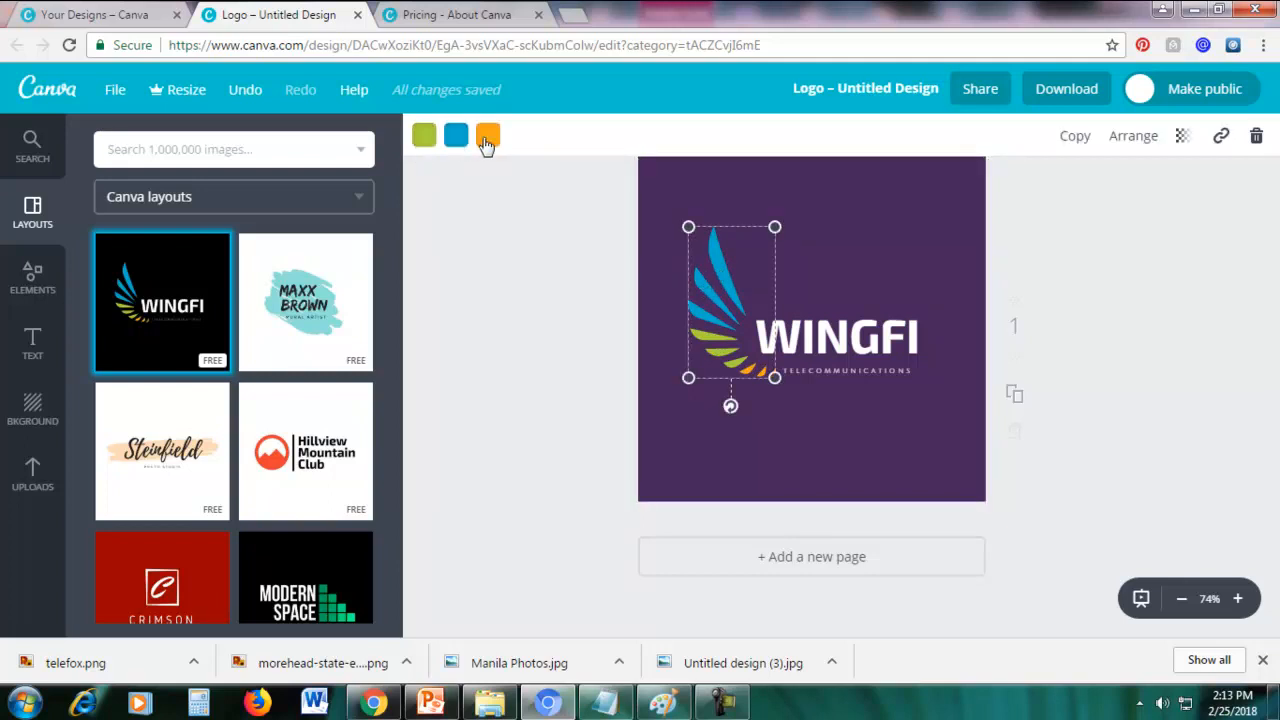
pyautogui.click(423, 136)
pyautogui.click(589, 339)
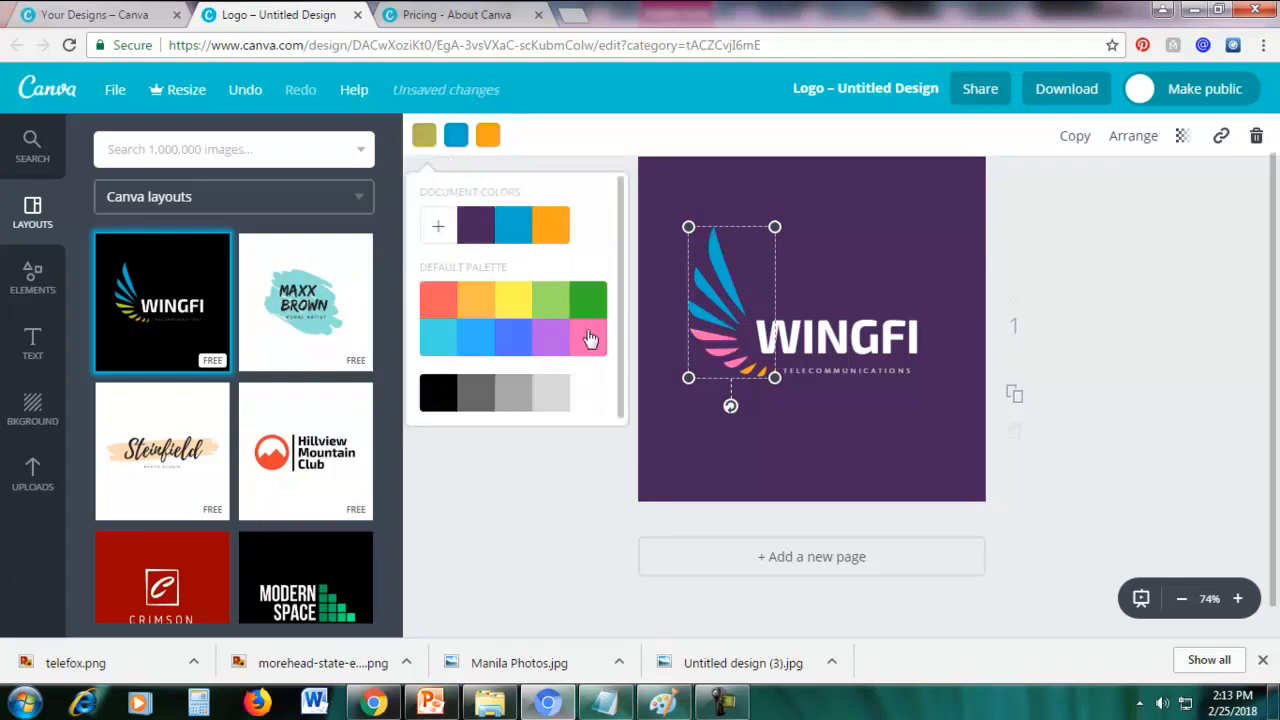
pyautogui.click(514, 298)
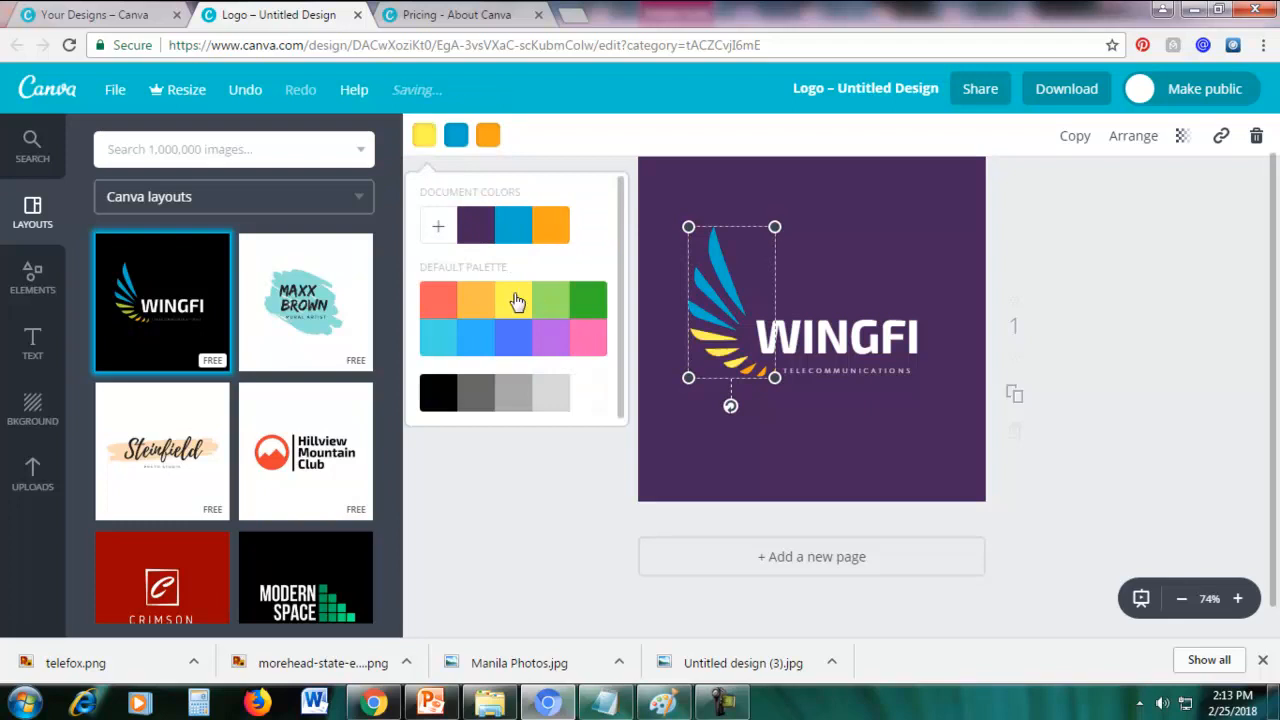
pyautogui.click(566, 143)
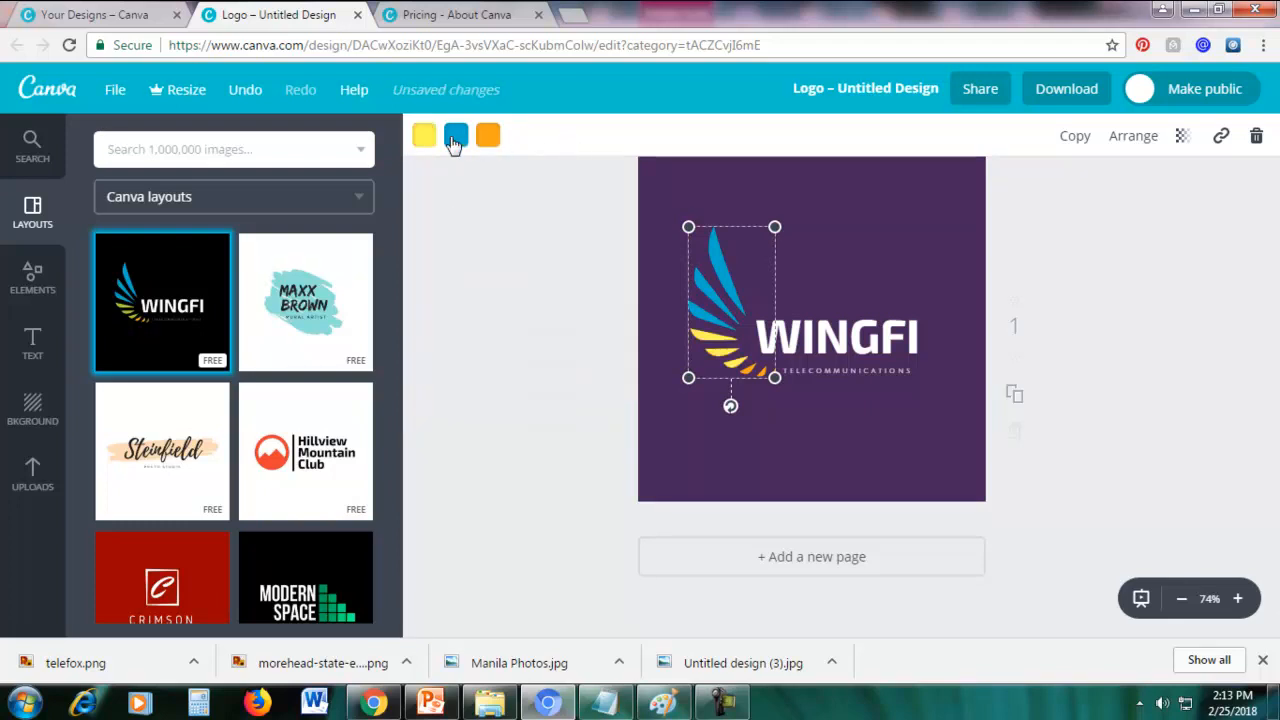
# - Recolour the wing's blue feathers coral red and its orange feathers light blue using the default palette
pyautogui.click(455, 137)
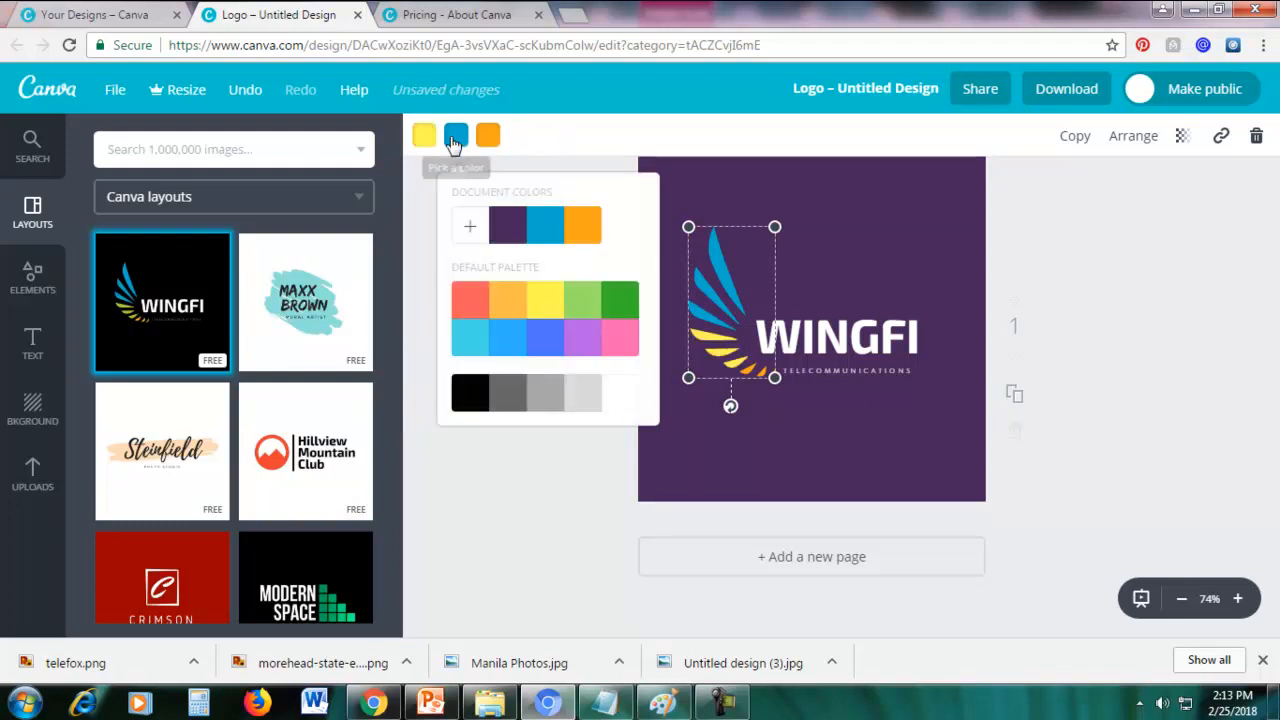
pyautogui.click(475, 308)
pyautogui.click(594, 163)
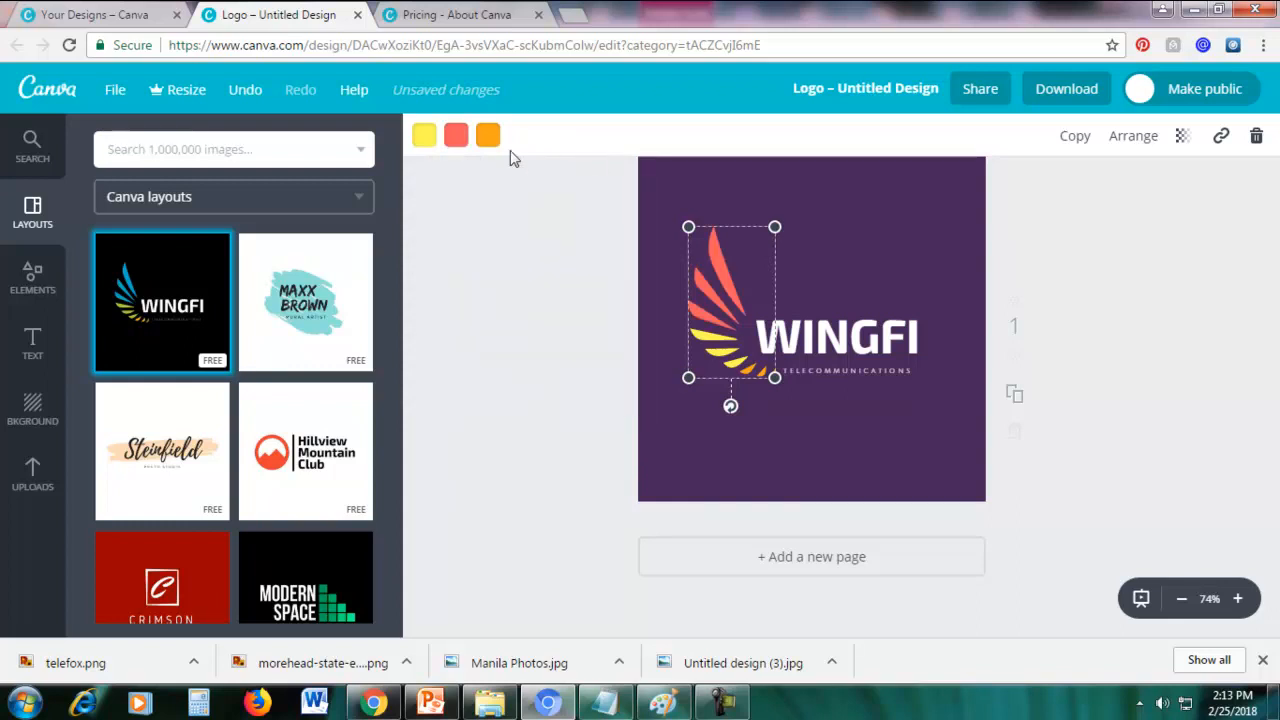
pyautogui.click(488, 135)
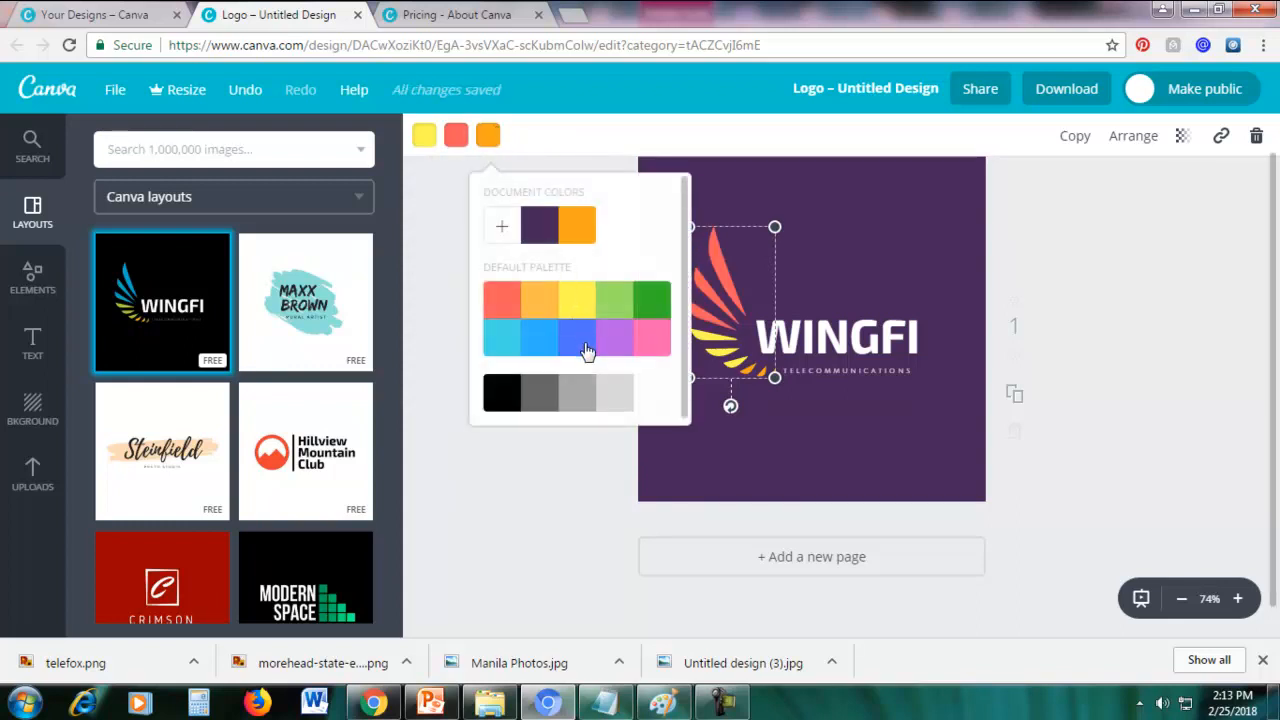
pyautogui.click(508, 350)
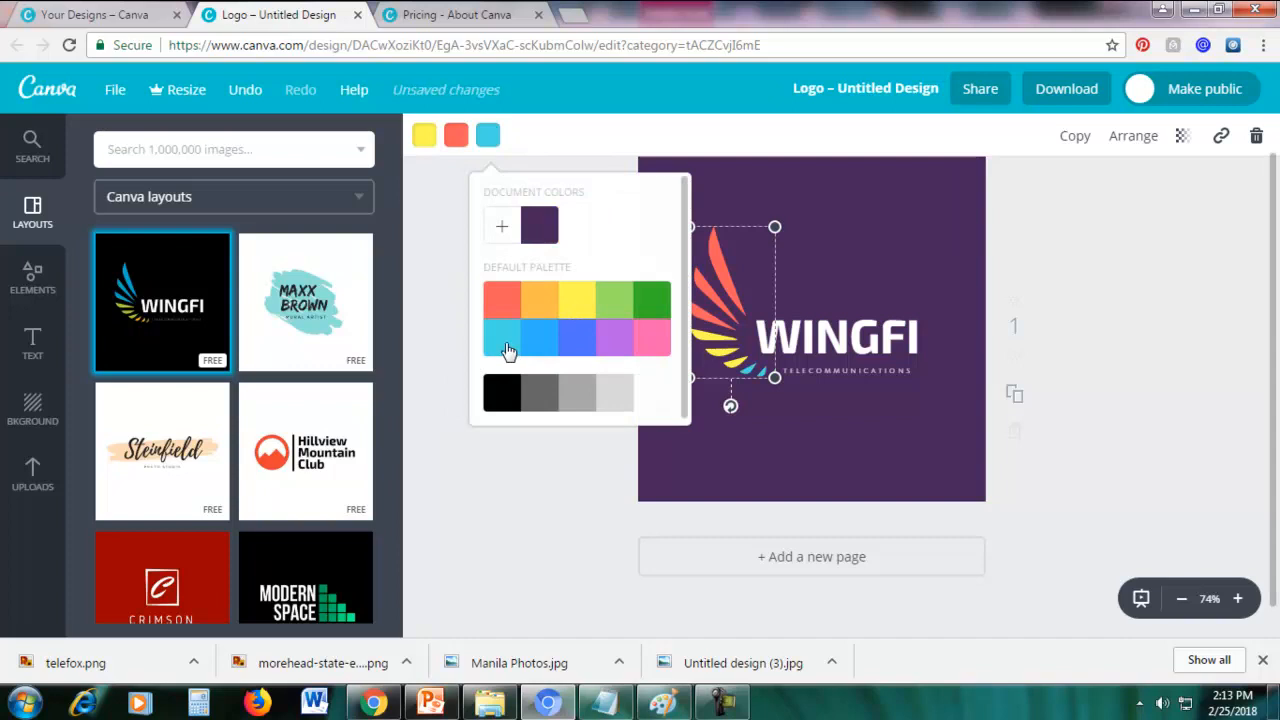
pyautogui.click(893, 211)
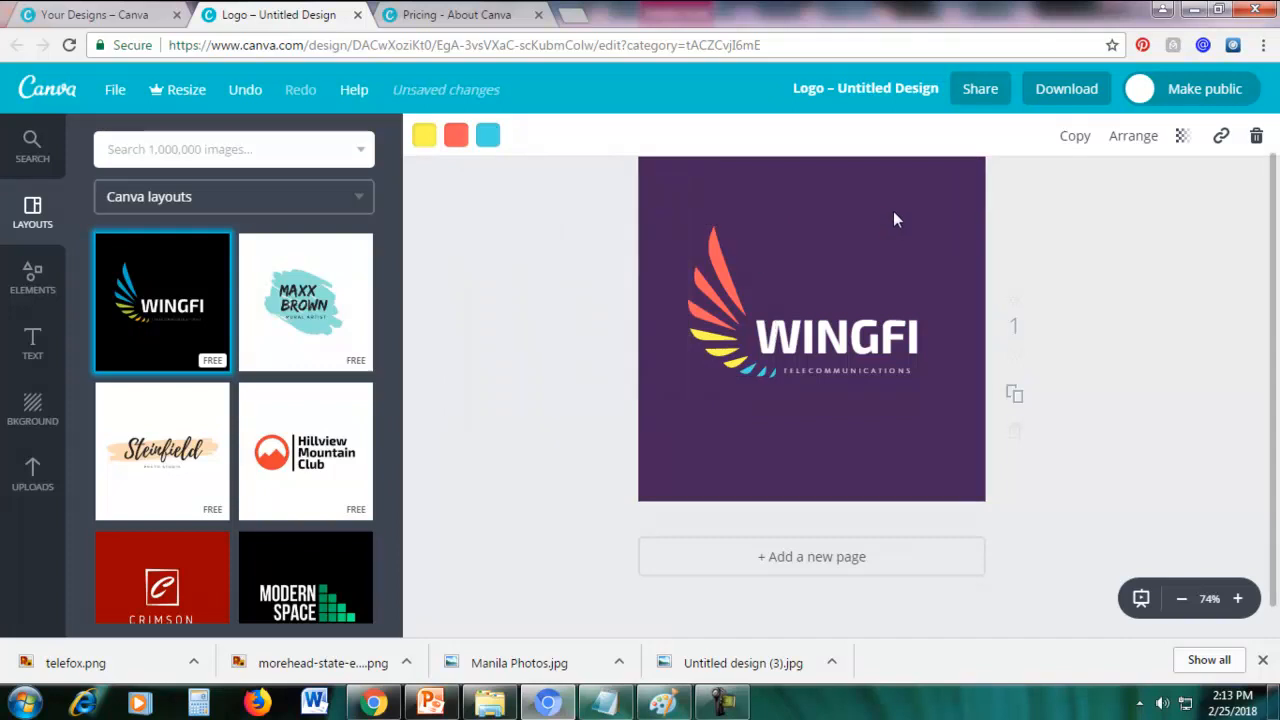
# - Replace the WINGFI heading text in the logo with TELCO
pyautogui.doubleClick(888, 340)
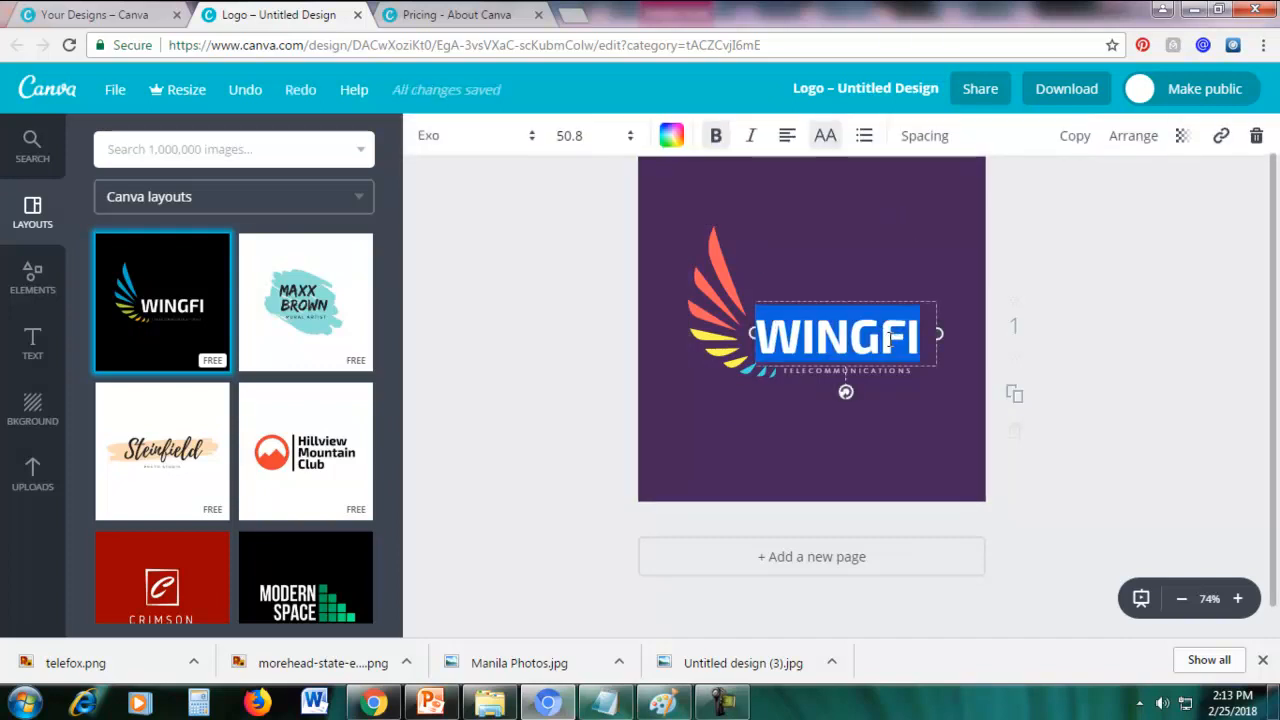
pyautogui.write('TELCO')
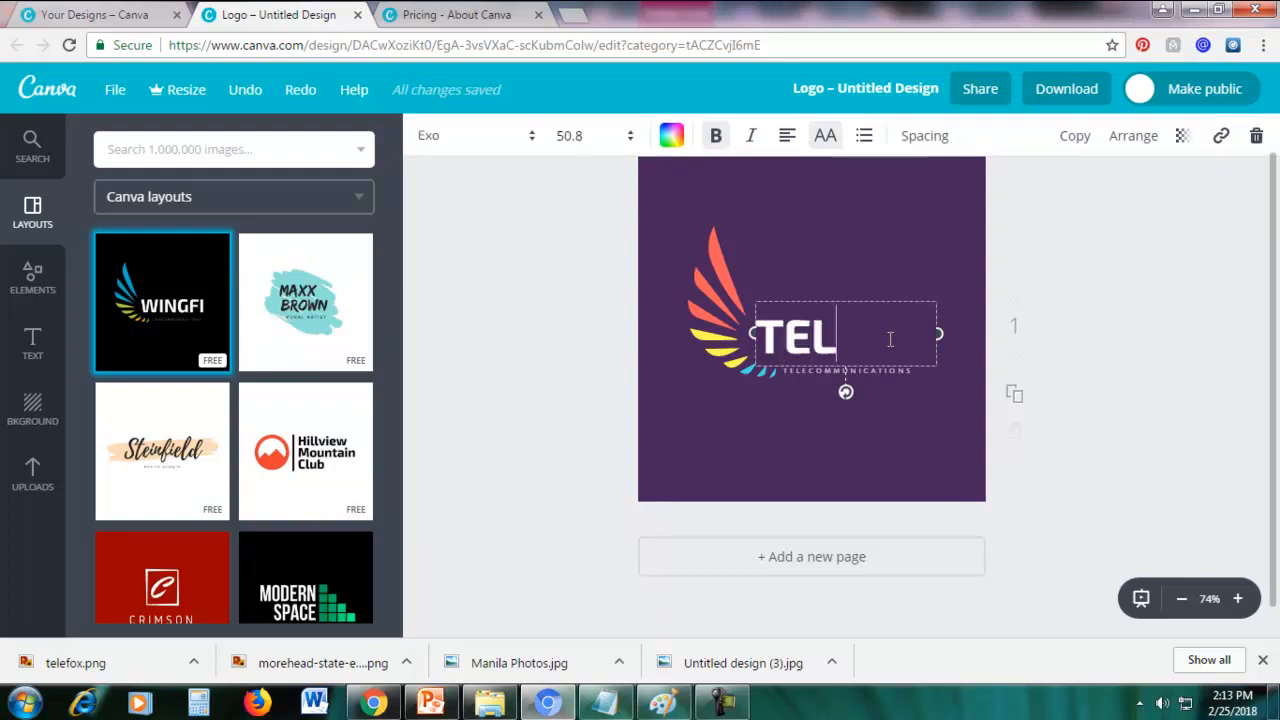
pyautogui.click(876, 255)
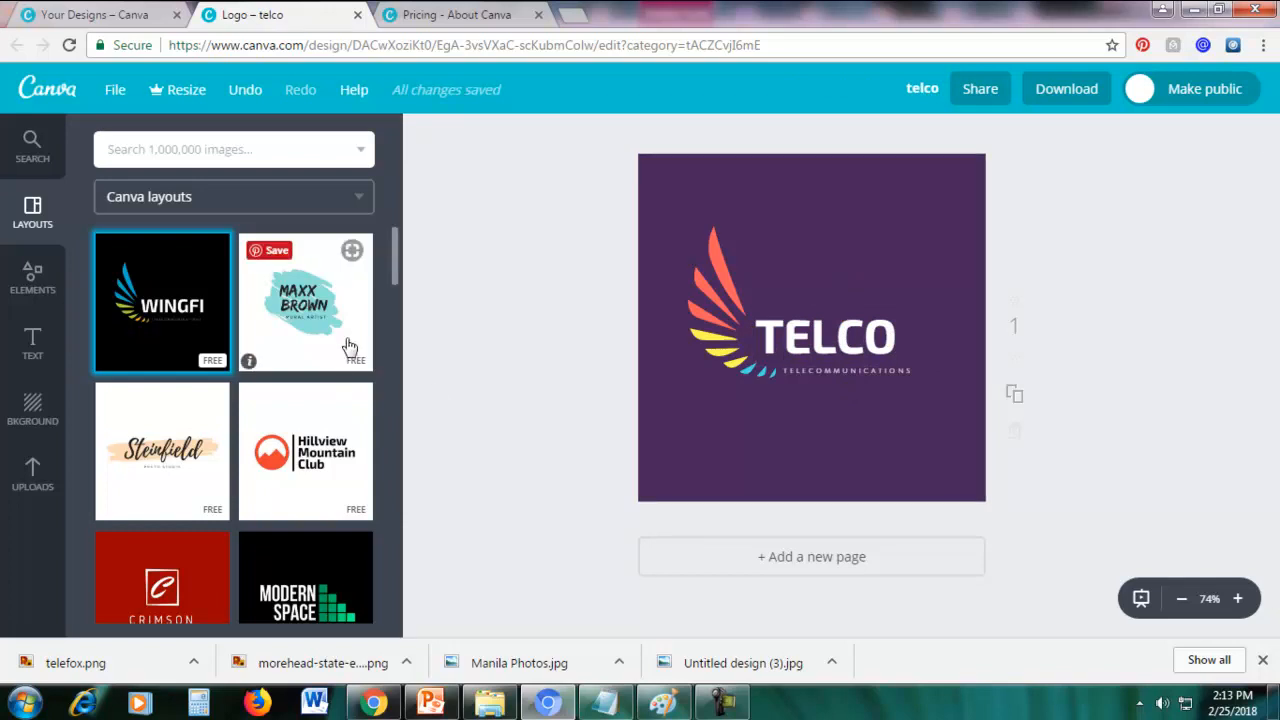
# - Find the Lightbulb Productions layout and replace the existing page content with it
pyautogui.scroll(-10, 365, 343)
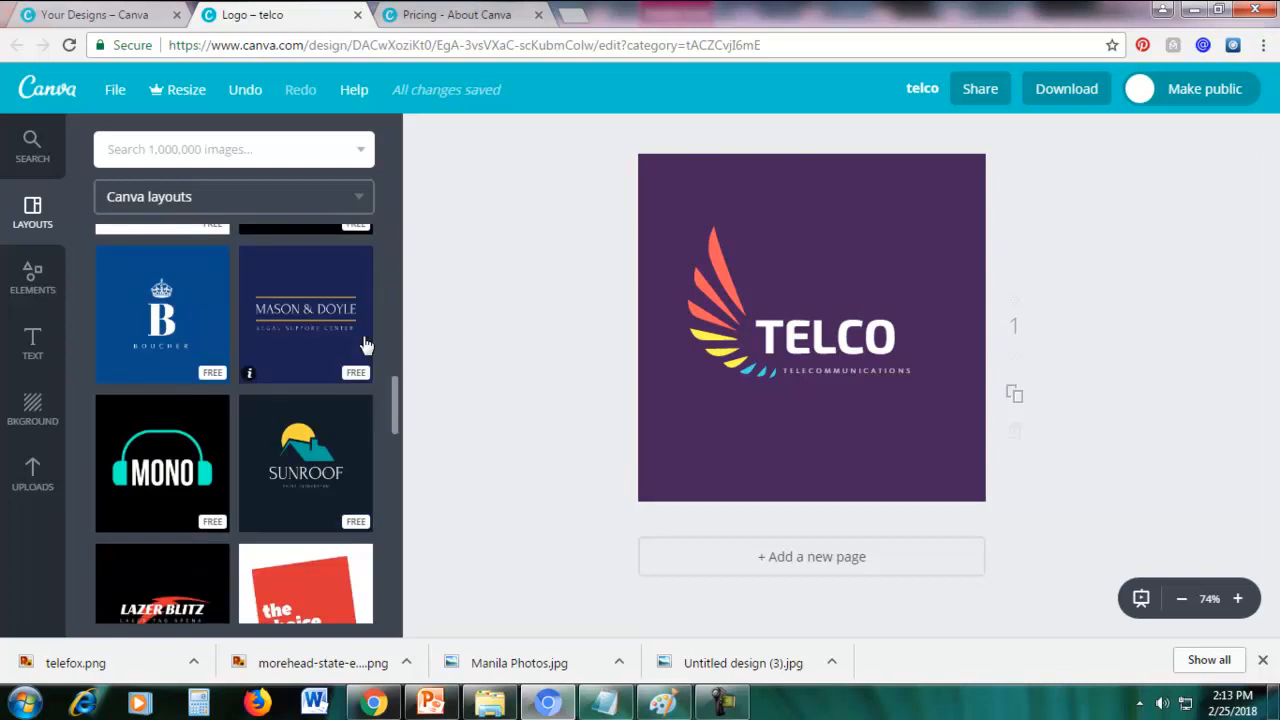
pyautogui.scroll(-7, 365, 343)
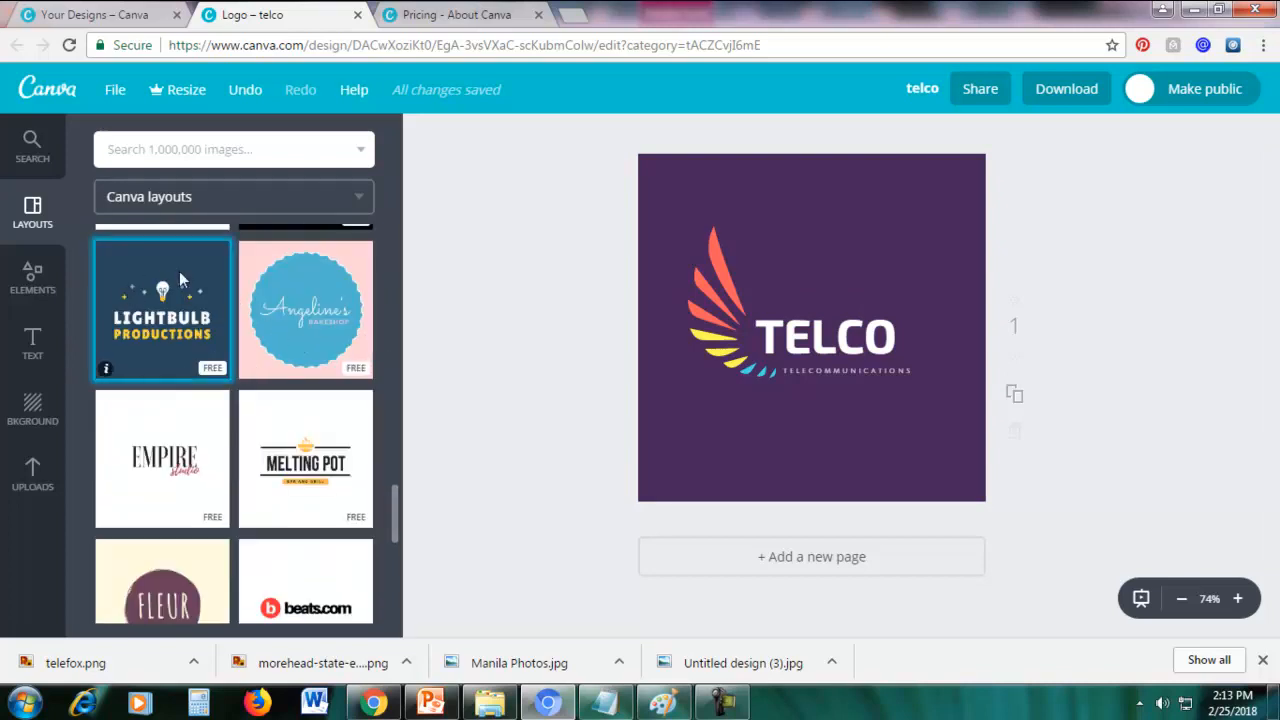
pyautogui.click(180, 283)
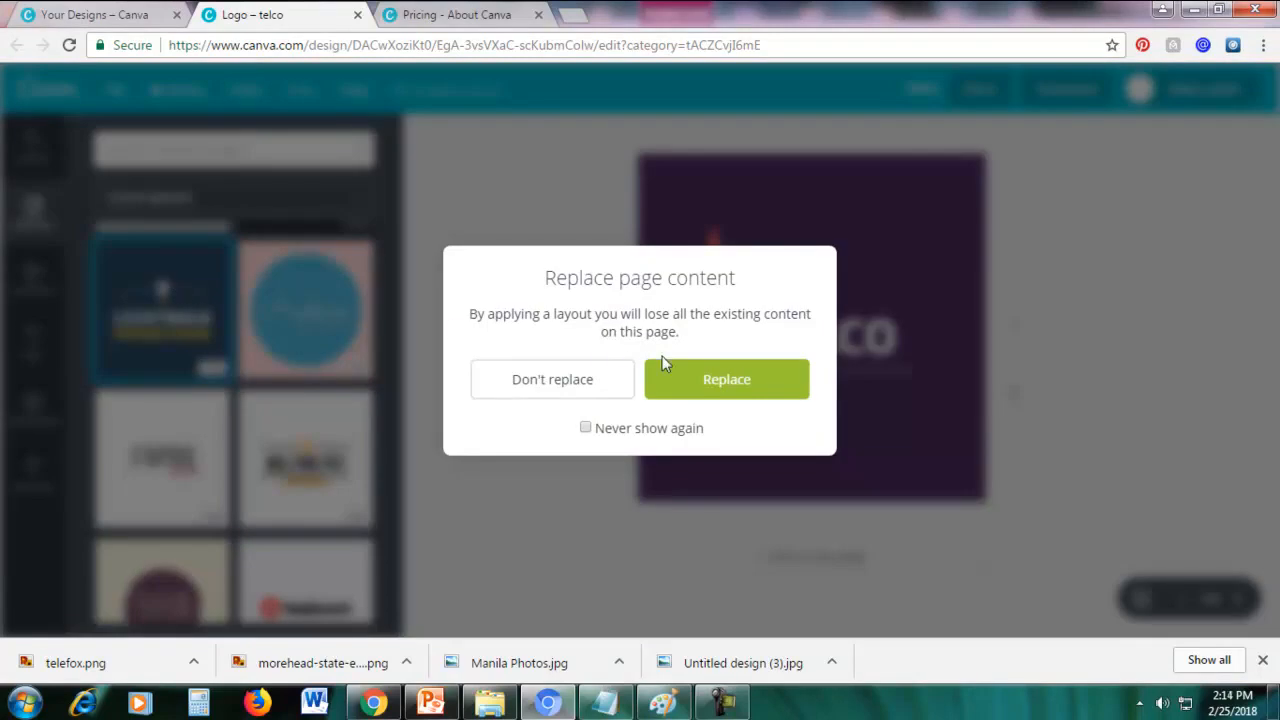
pyautogui.click(694, 376)
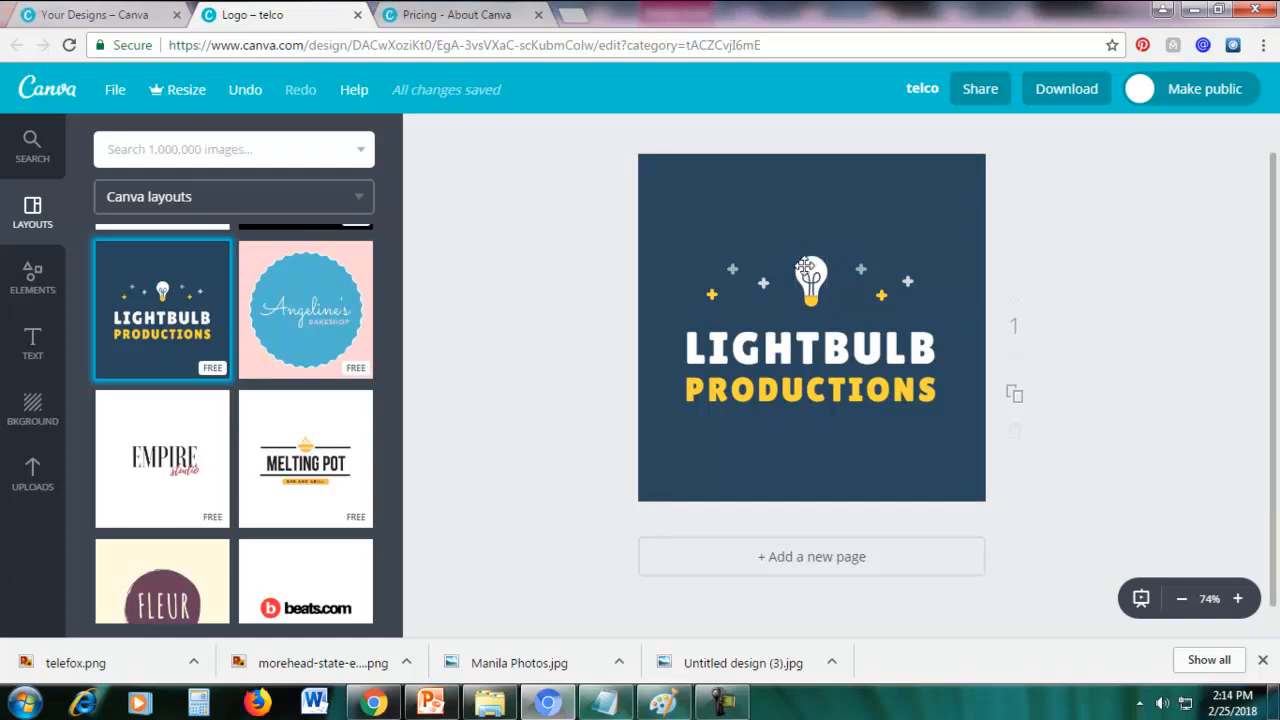
# - Enlarge the light bulb graphic above the LIGHTBULB heading, keeping it centred over the text
pyautogui.click(805, 267)
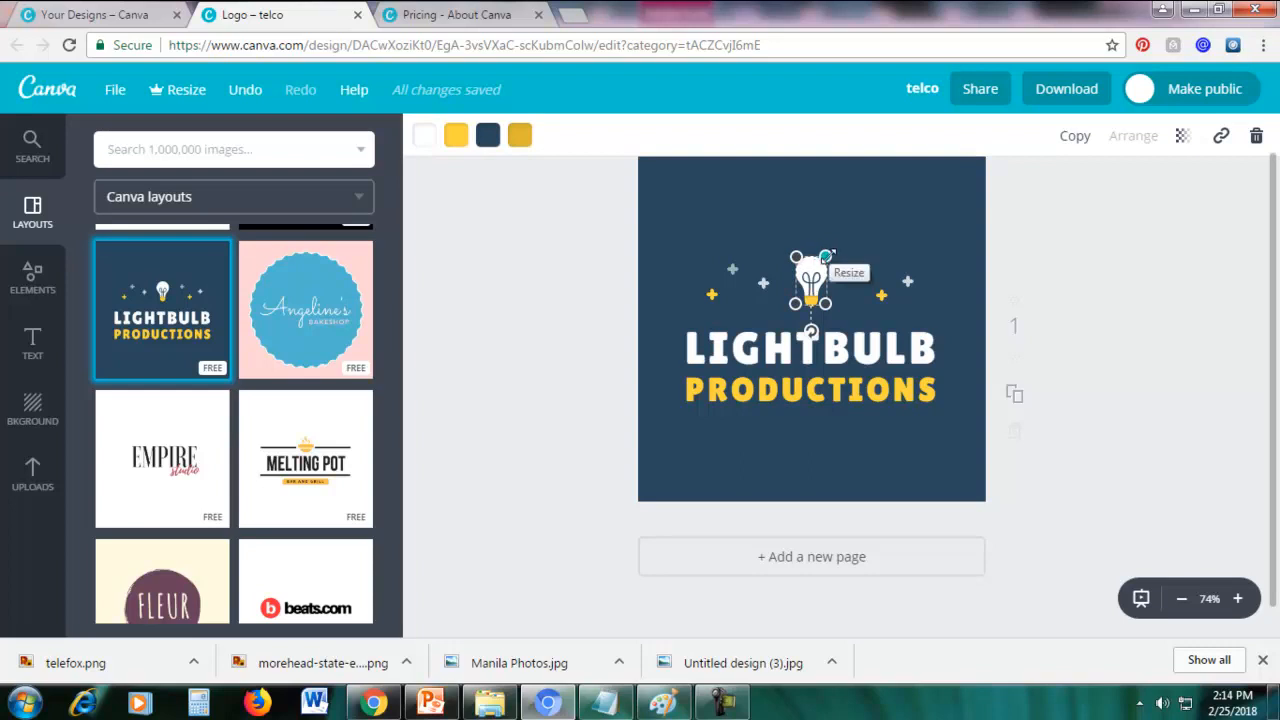
pyautogui.moveTo(826, 256); pyautogui.dragTo(840, 224)
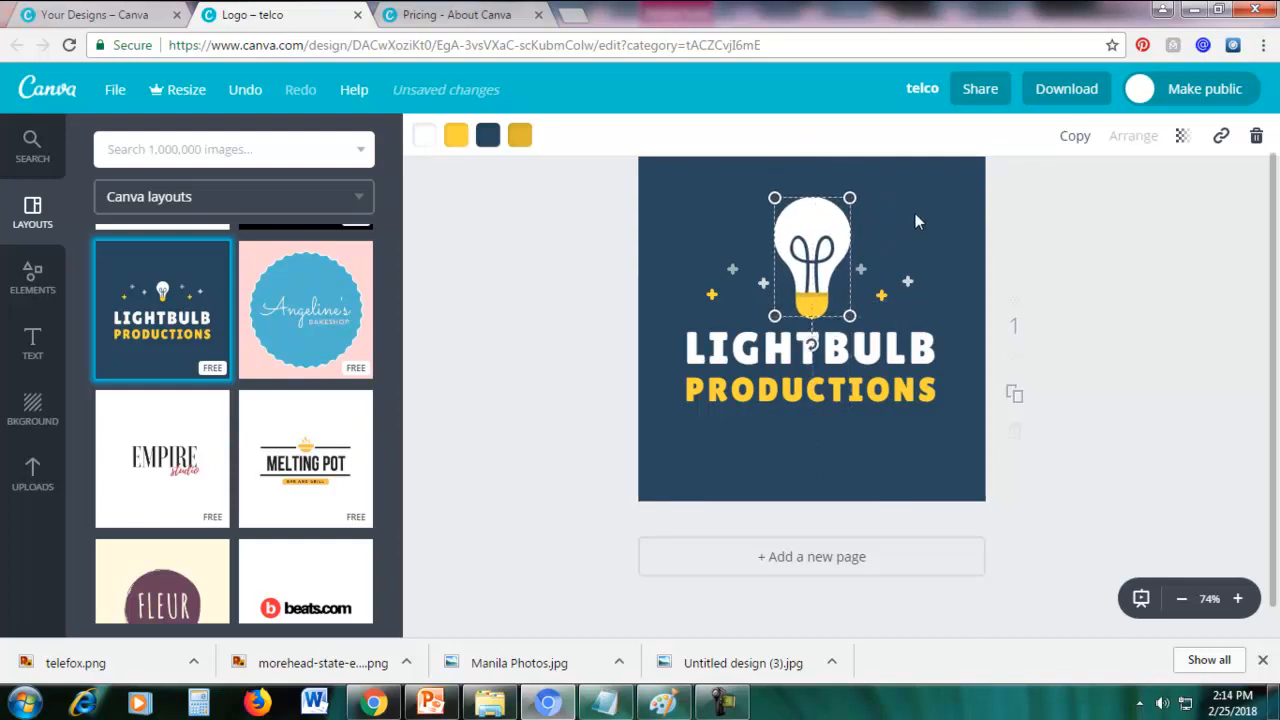
pyautogui.click(915, 213)
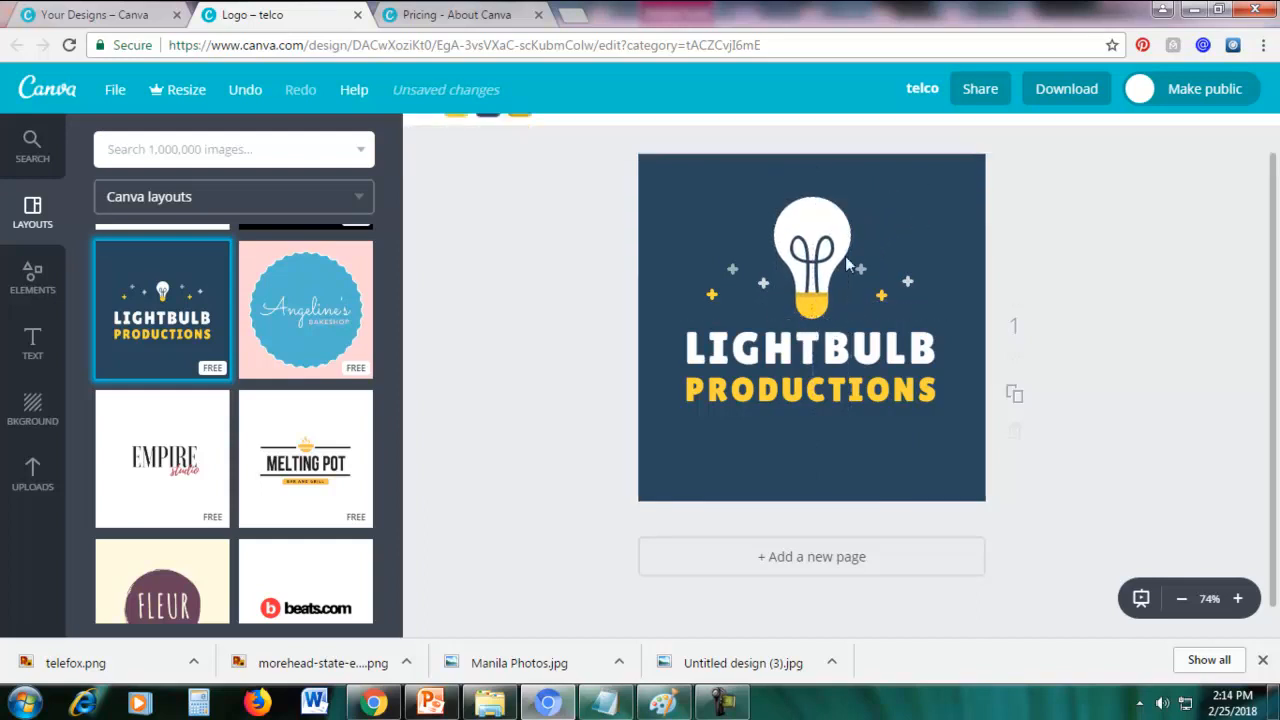
# - Enlarge the yellow plus sign and the grey plus sign to the left of the light bulb
pyautogui.click(711, 292)
pyautogui.moveTo(706, 298); pyautogui.dragTo(688, 318)
pyautogui.click(710, 238)
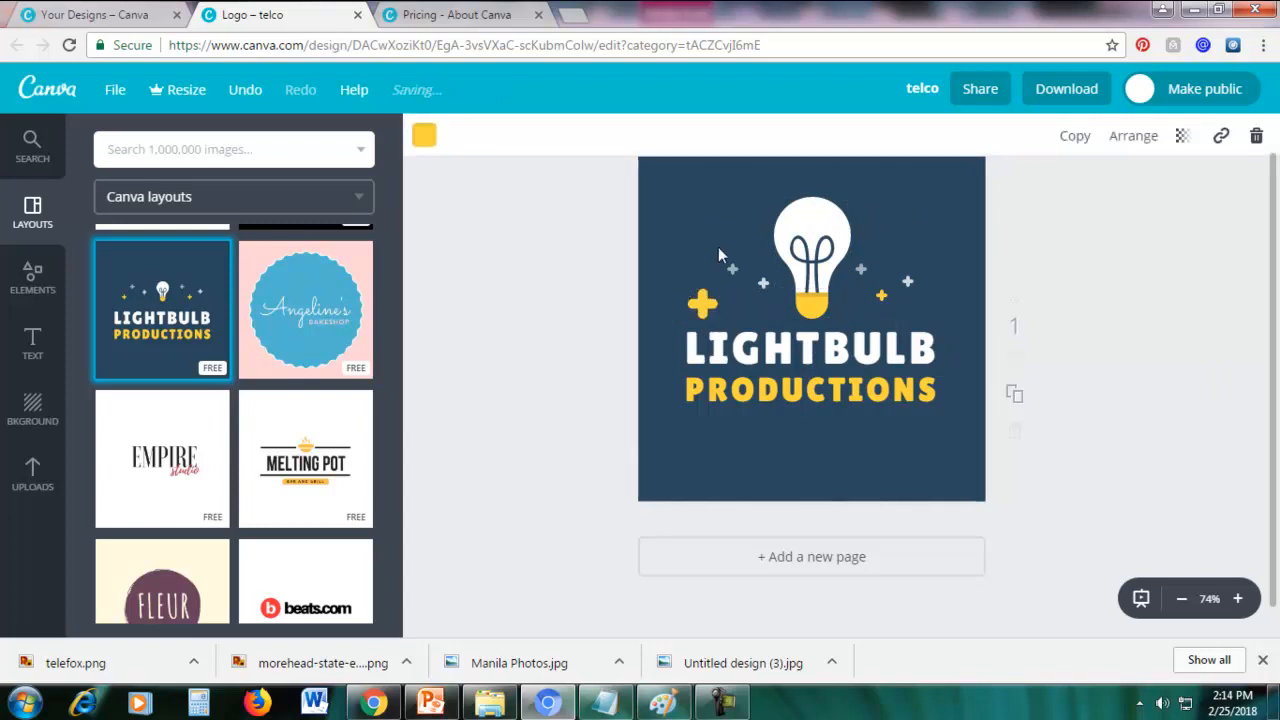
pyautogui.click(733, 269)
pyautogui.moveTo(740, 260); pyautogui.dragTo(752, 249)
pyautogui.click(946, 281)
# - Enlarge the white, yellow and grey plus signs to the right of the light bulb
pyautogui.click(908, 280)
pyautogui.moveTo(919, 275); pyautogui.dragTo(930, 265)
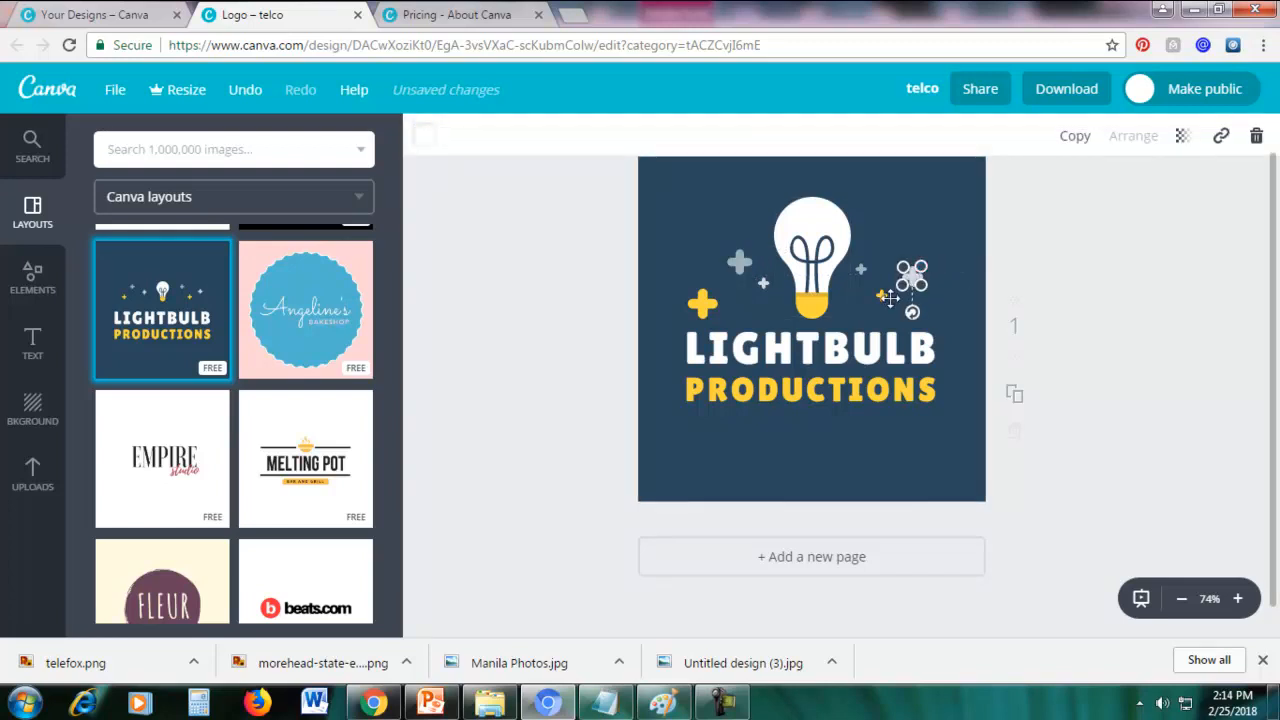
pyautogui.click(959, 297)
pyautogui.click(881, 292)
pyautogui.moveTo(873, 303); pyautogui.dragTo(867, 310)
pyautogui.click(905, 246)
pyautogui.click(860, 272)
pyautogui.moveTo(870, 259); pyautogui.dragTo(878, 251)
pyautogui.click(933, 221)
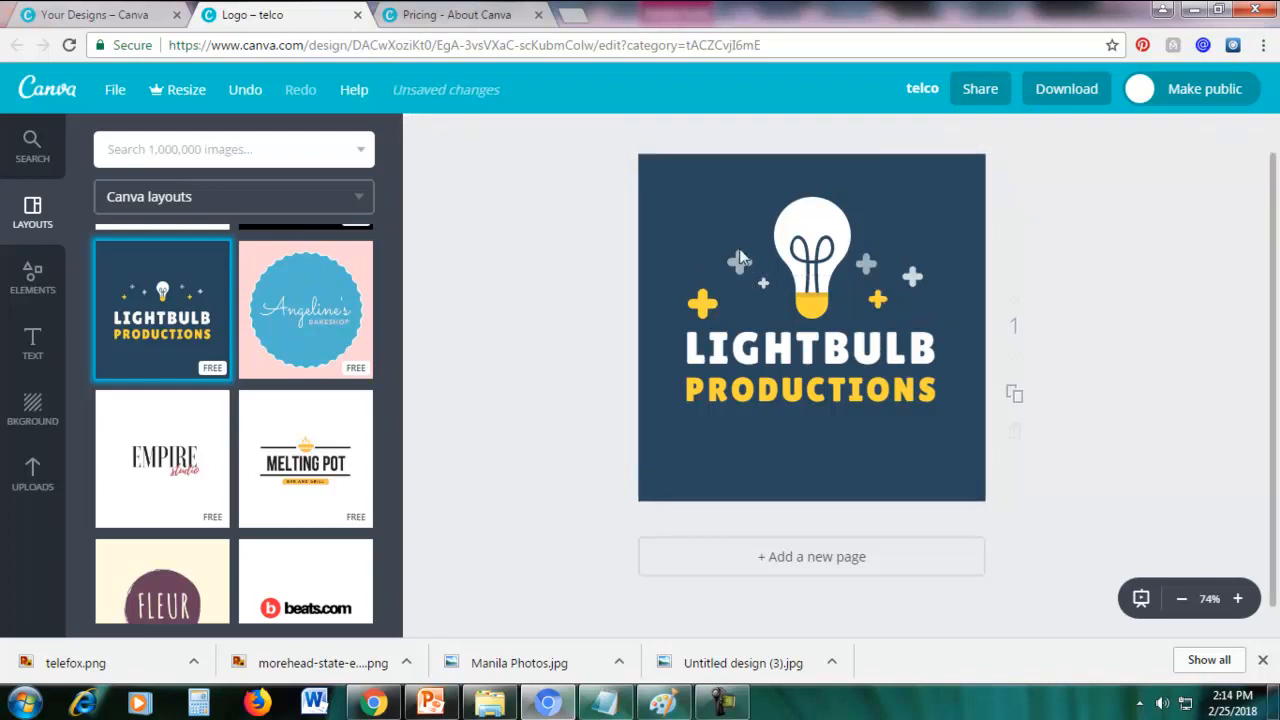
# - Recolour the large grey plus sign to the left of the light bulb pink and the grey plus sign to its right light green
pyautogui.click(739, 260)
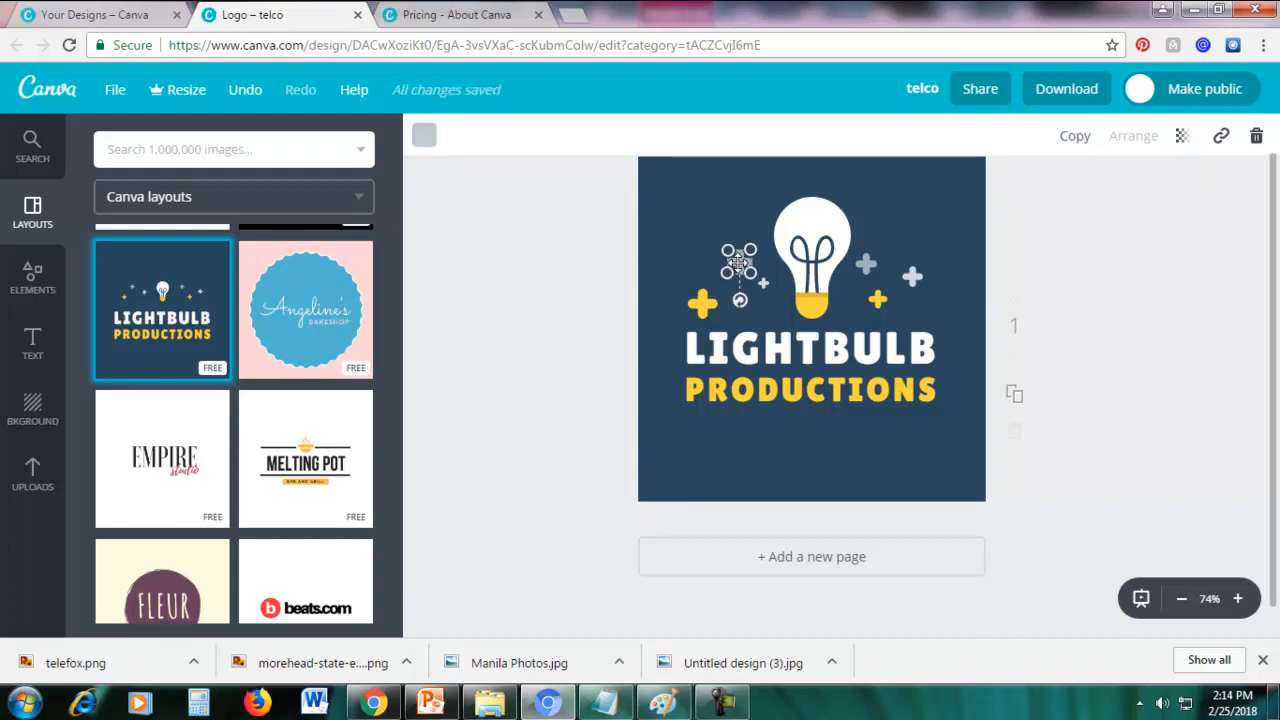
pyautogui.click(424, 137)
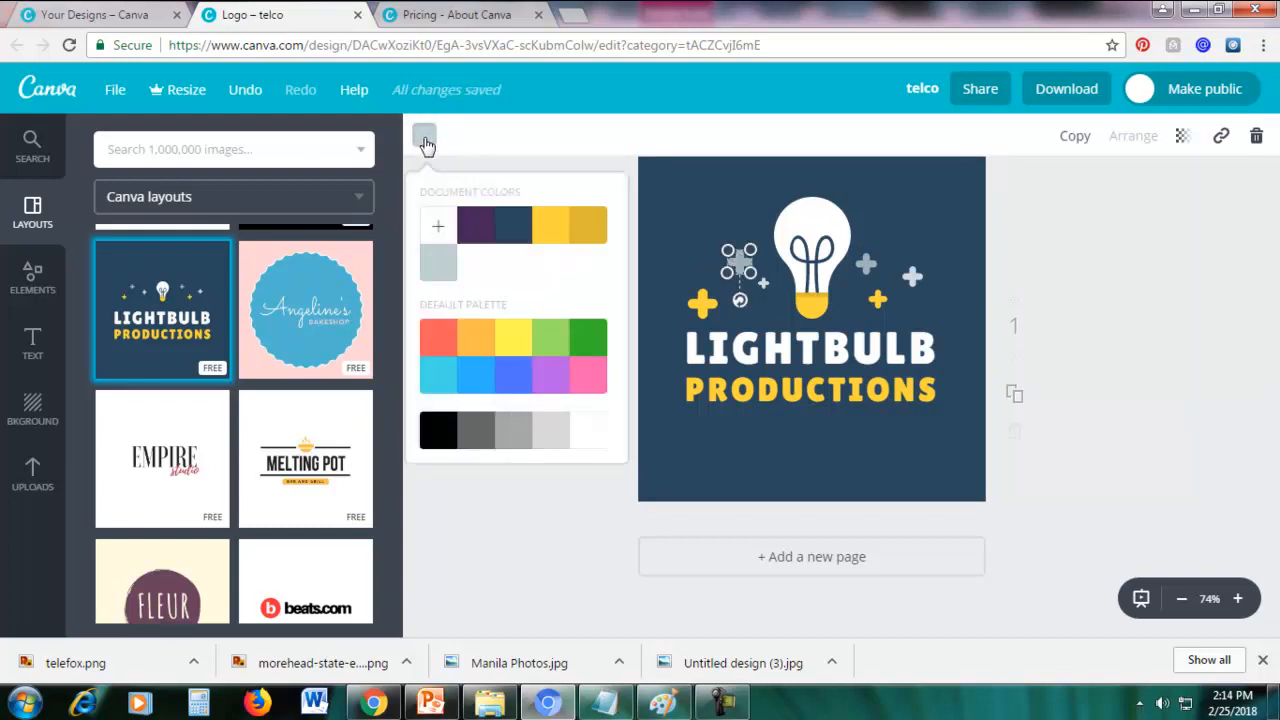
pyautogui.click(590, 375)
pyautogui.click(706, 204)
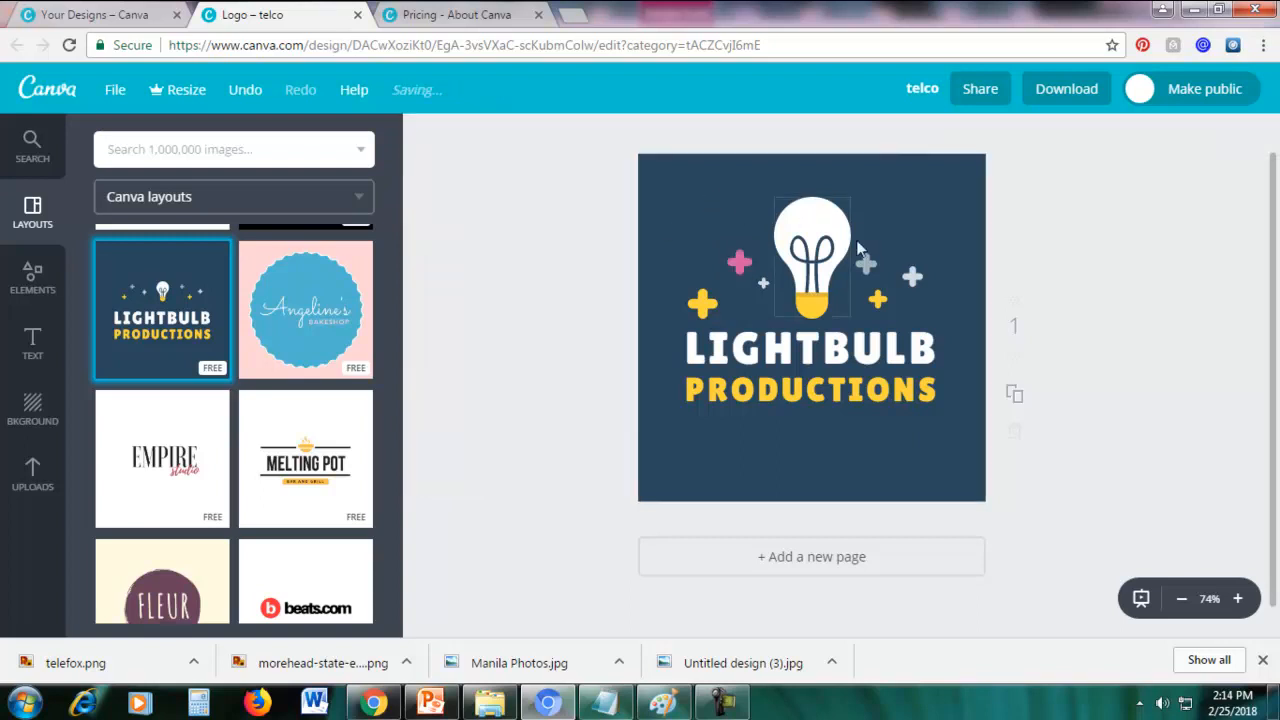
pyautogui.click(864, 262)
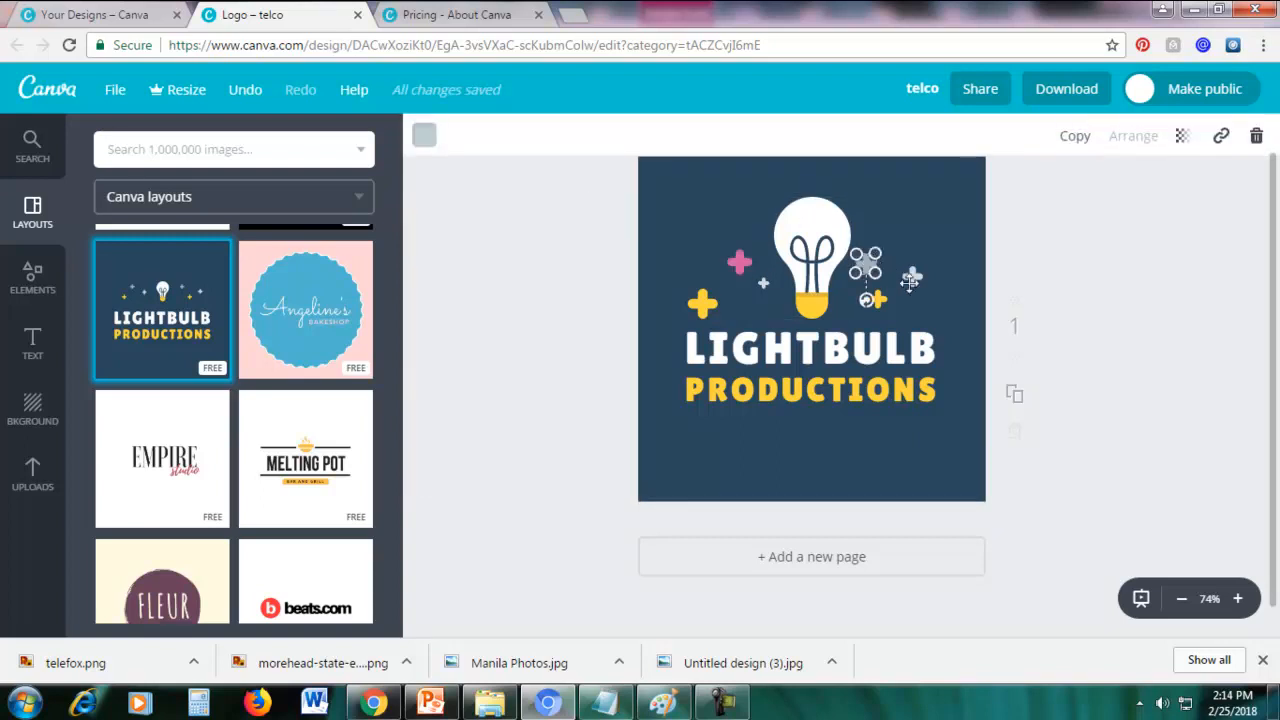
pyautogui.click(426, 138)
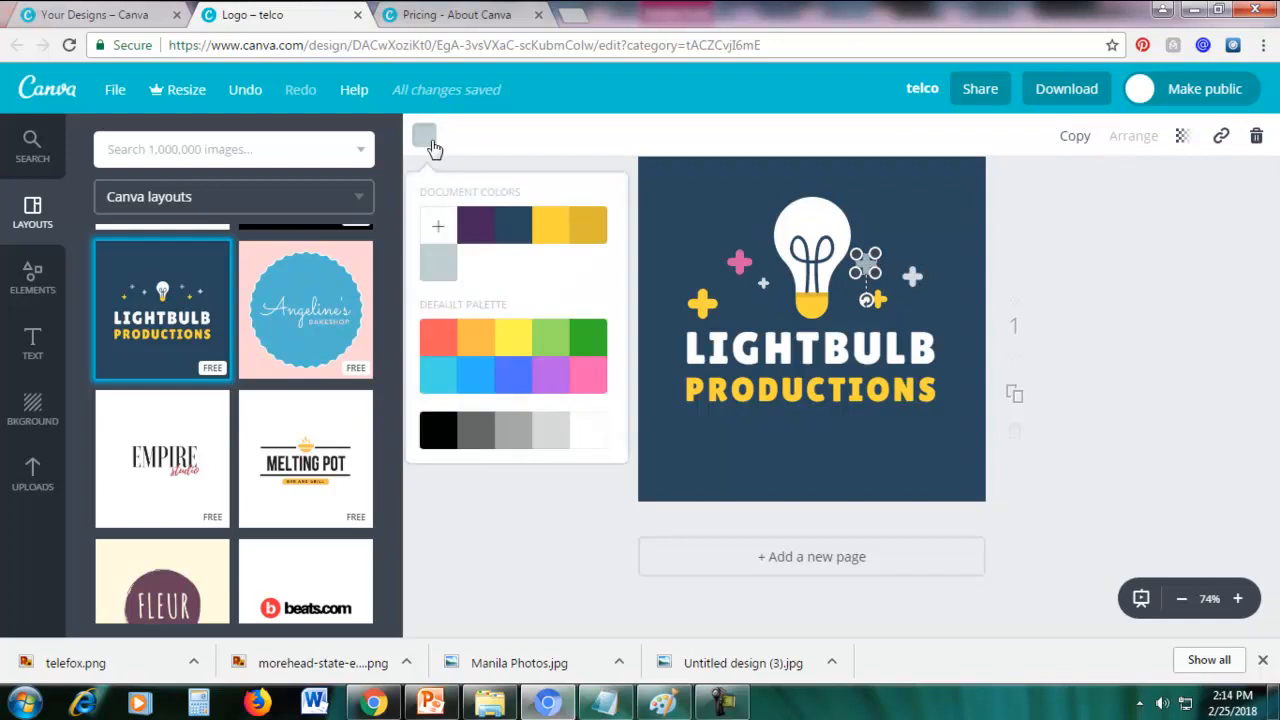
pyautogui.click(557, 343)
pyautogui.click(1070, 256)
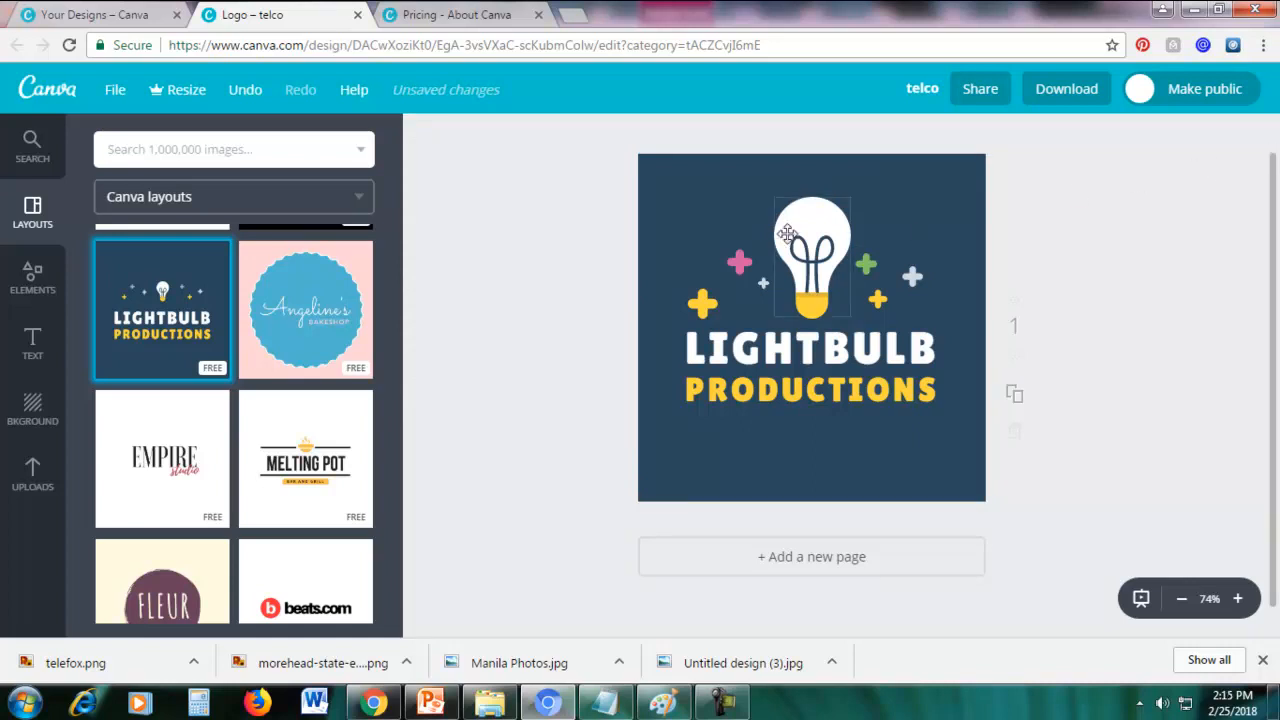
# - Move the pink plus sign to the page's upper left, the large yellow one to its upper right, and the green one below the pink
pyautogui.moveTo(739, 260); pyautogui.dragTo(690, 195)
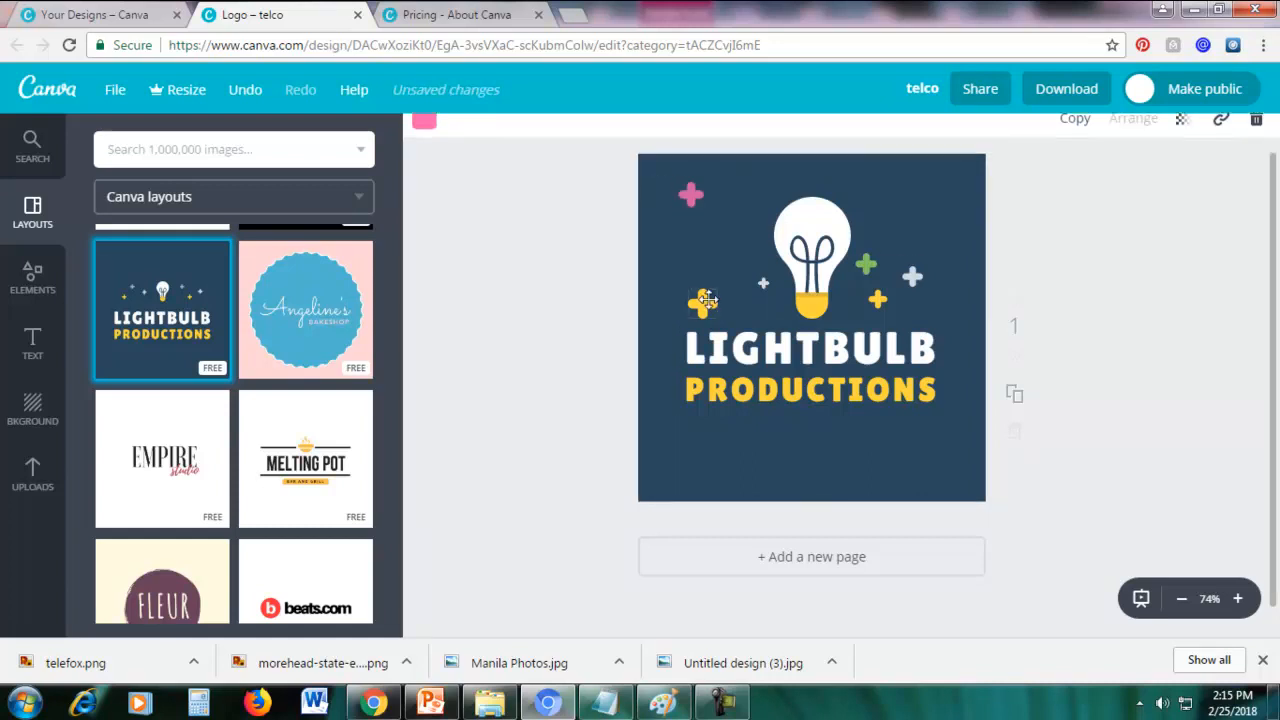
pyautogui.moveTo(702, 302); pyautogui.dragTo(931, 205)
pyautogui.click(866, 264)
pyautogui.moveTo(866, 264); pyautogui.dragTo(692, 266)
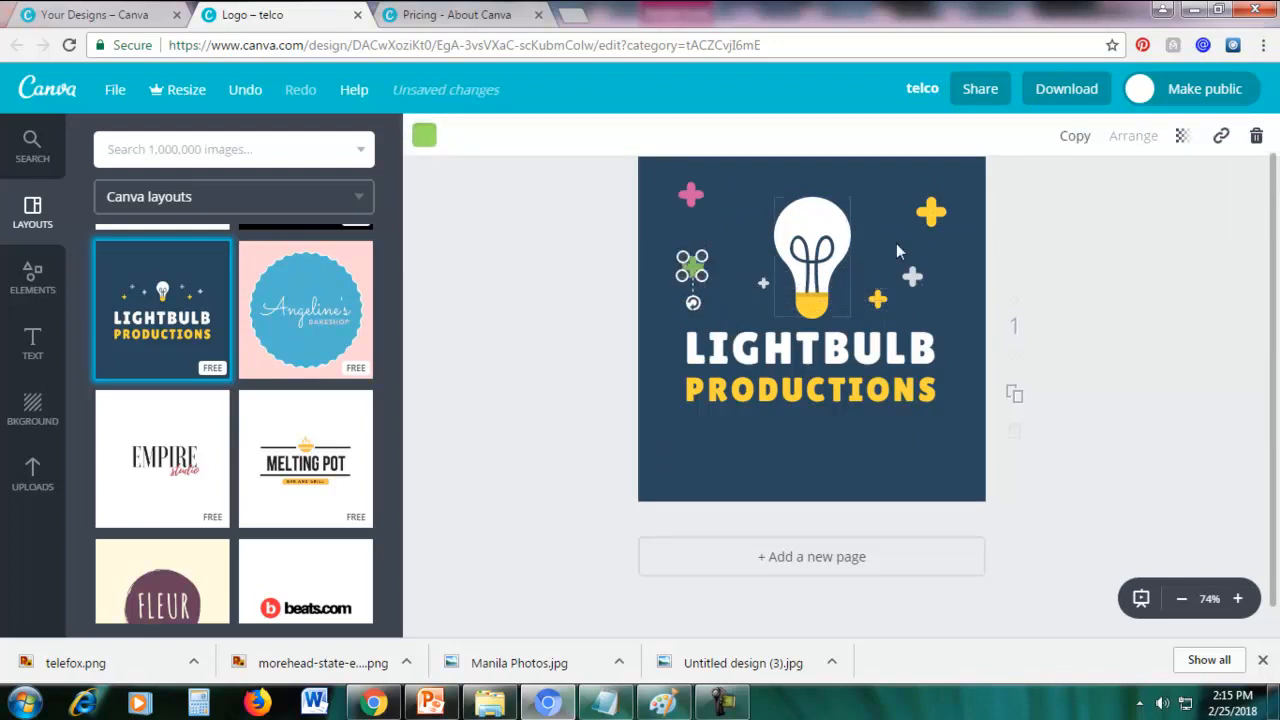
pyautogui.click(1108, 254)
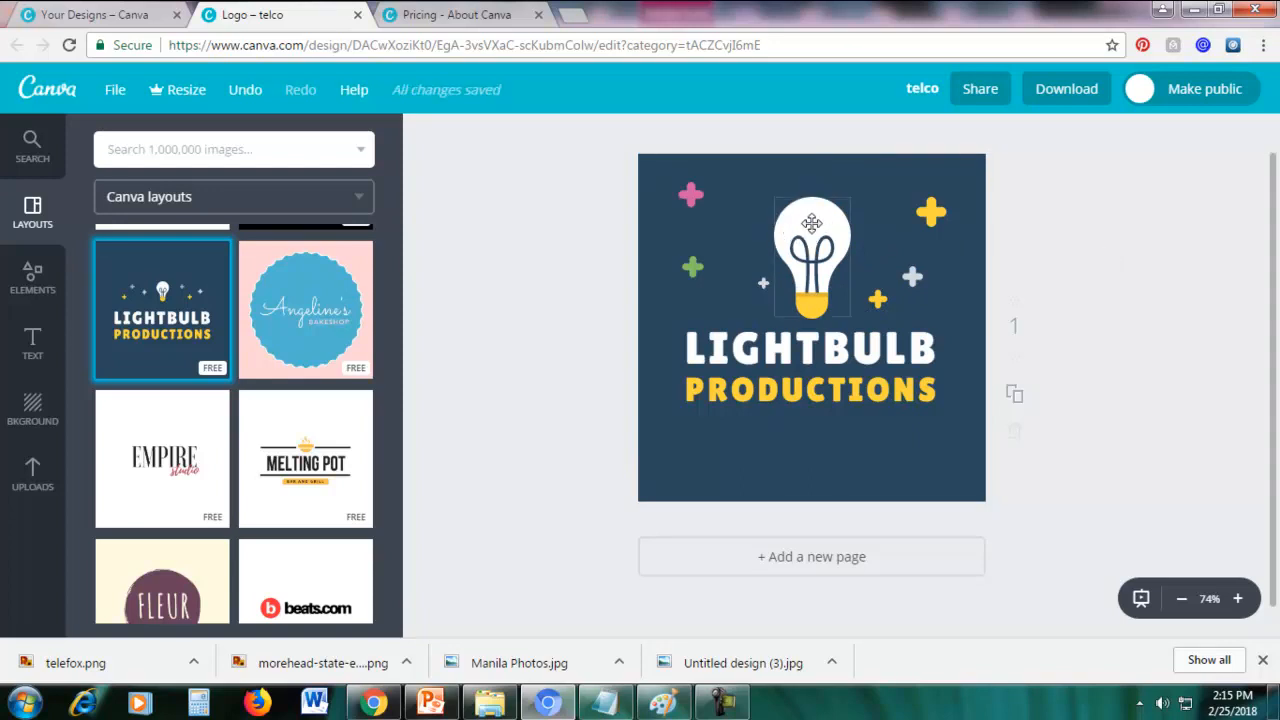
# - Change the yellow base of the light bulb graphic to pink
pyautogui.click(811, 223)
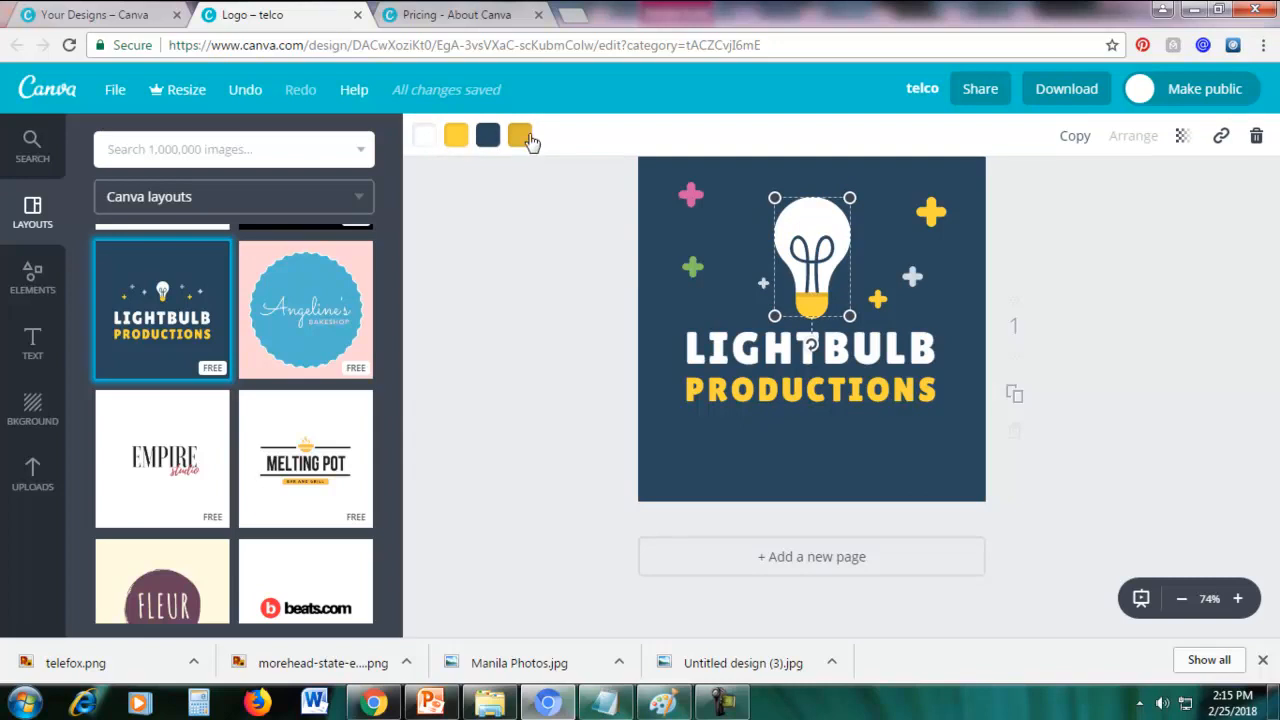
pyautogui.click(456, 137)
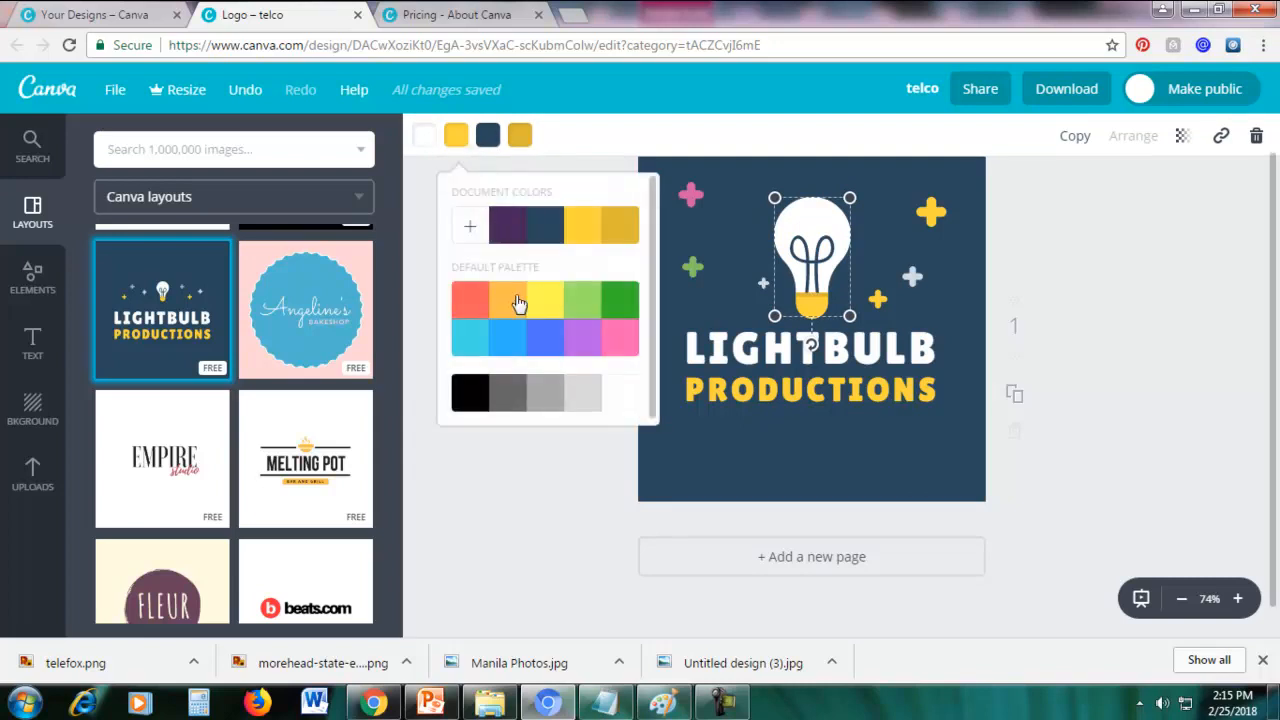
pyautogui.click(584, 345)
pyautogui.click(618, 345)
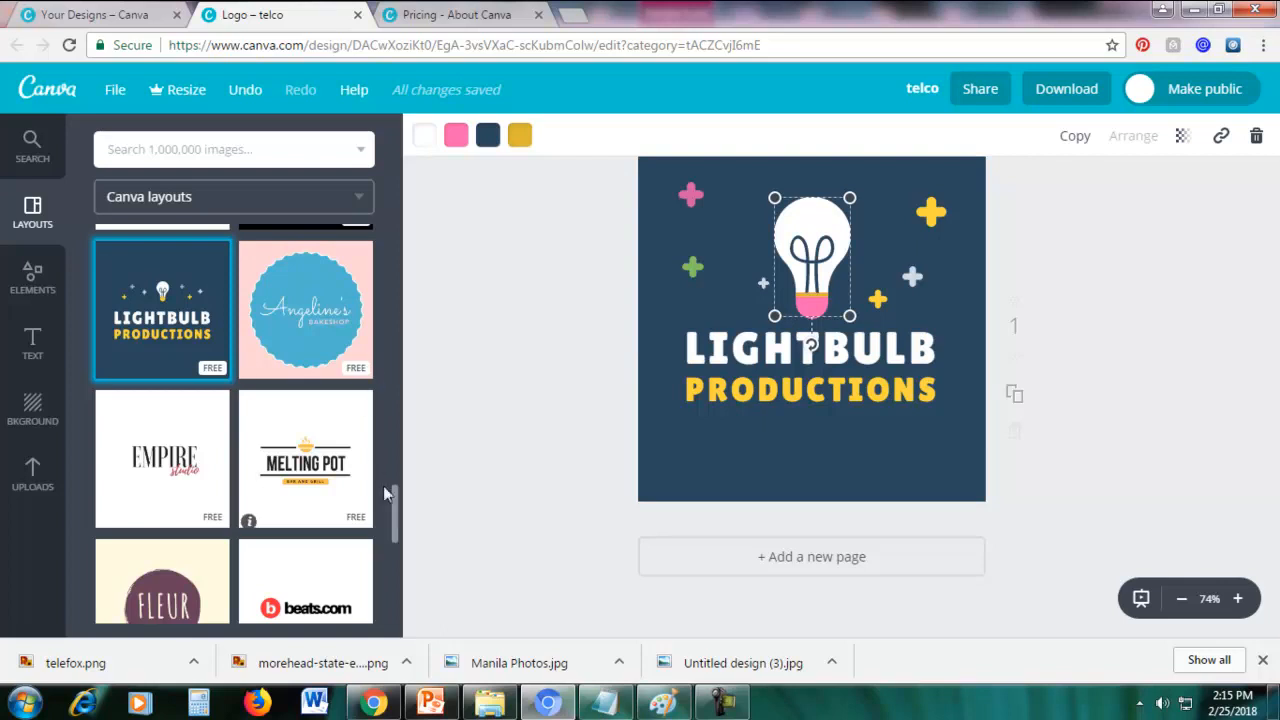
# - Find the Hillview Mountain Club layout and replace the existing page content with it
pyautogui.moveTo(395, 515); pyautogui.dragTo(394, 256)
pyautogui.click(335, 408)
pyautogui.click(694, 377)
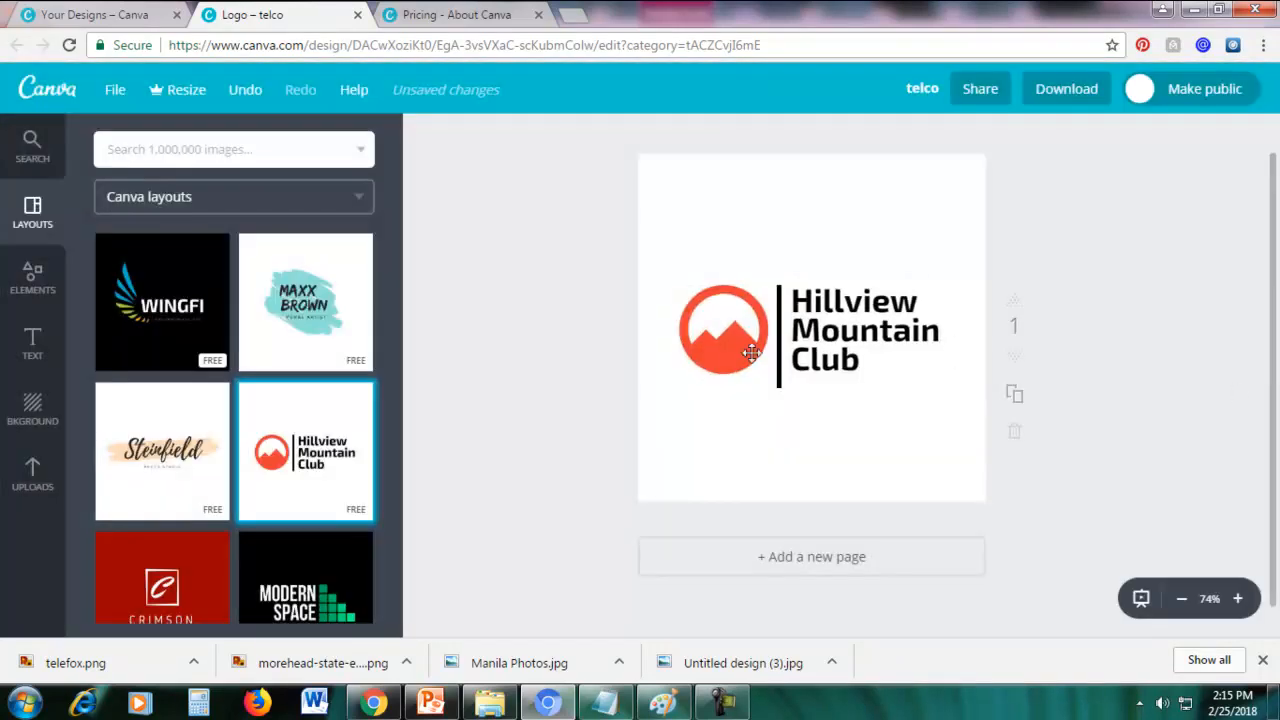
# - Recolour the round mountain icon dark purple using the document colours
pyautogui.click(705, 357)
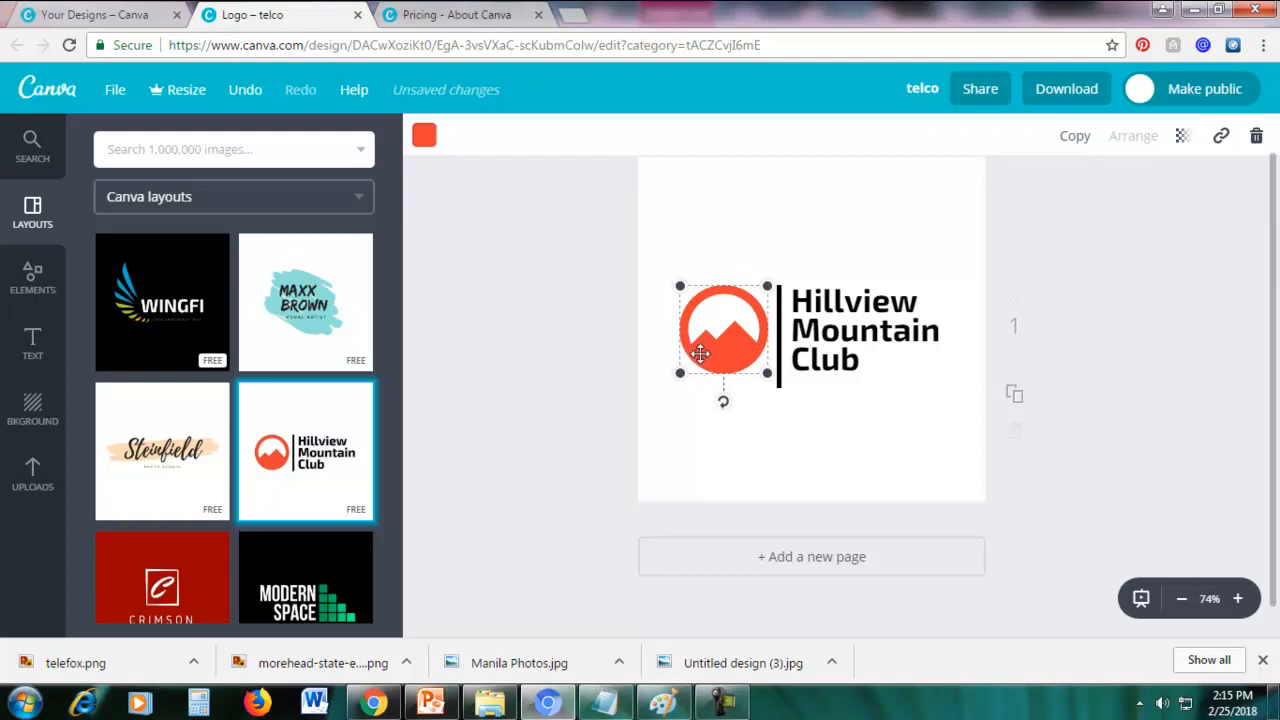
pyautogui.click(424, 140)
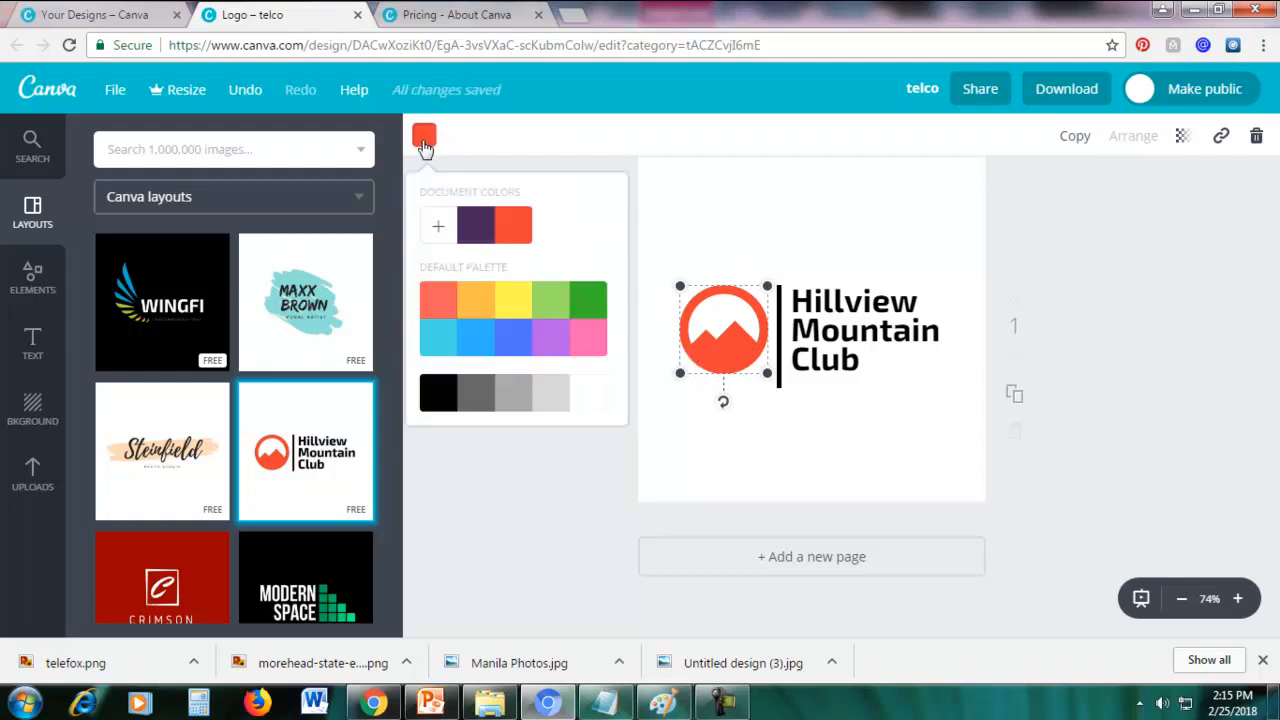
pyautogui.click(476, 226)
pyautogui.click(838, 198)
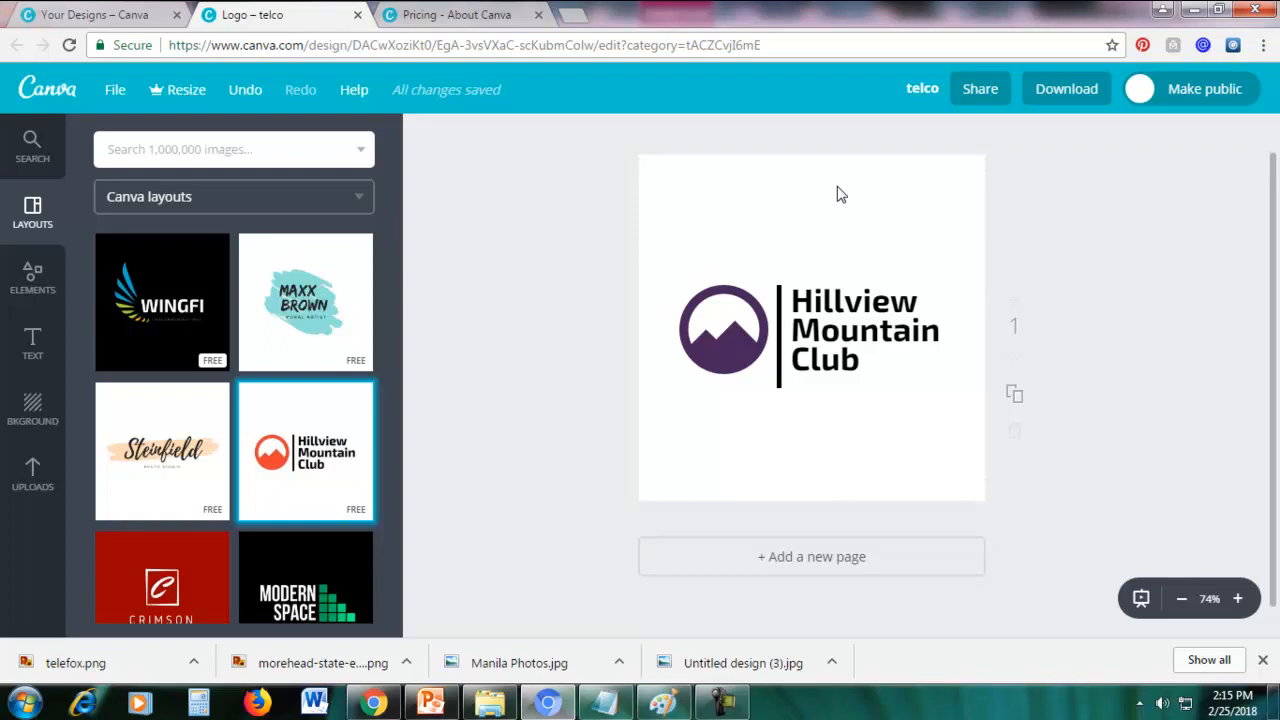
# - Delete the round mountain icon and upload the image morehead-state-eagle-png-logo-8 from the DESIGN USING CANA folder
pyautogui.click(718, 343)
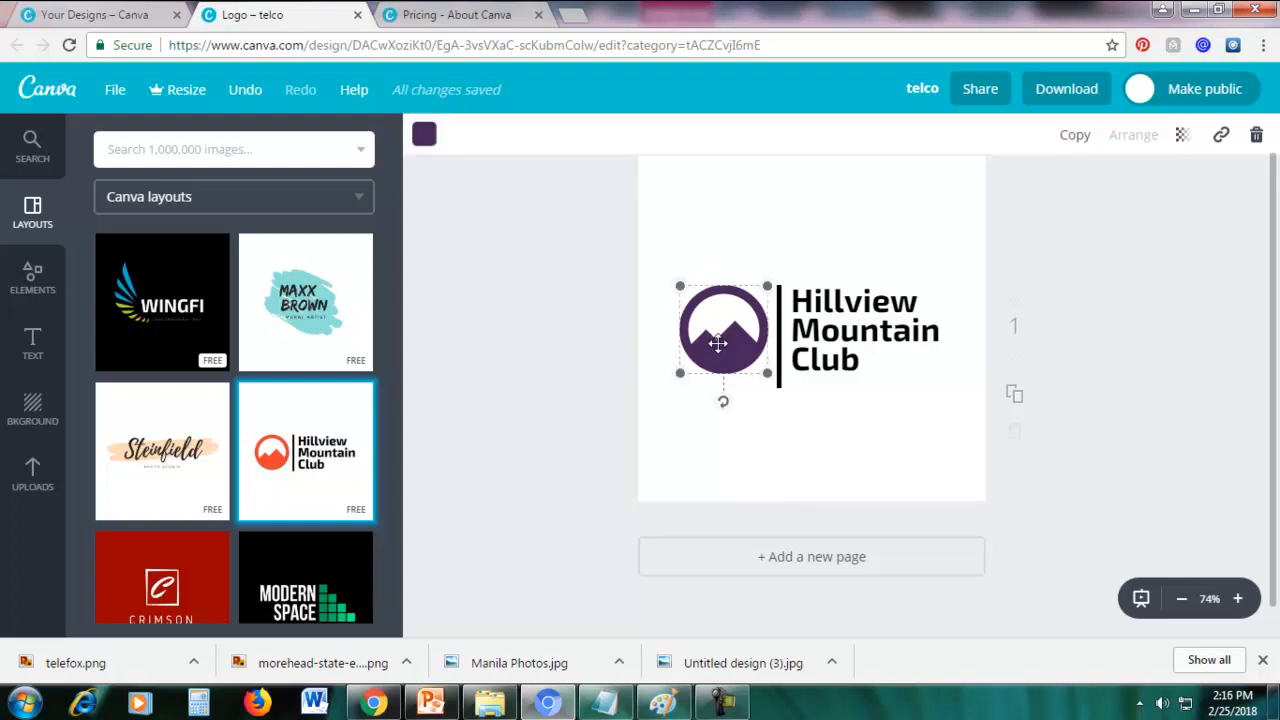
pyautogui.click(1256, 140)
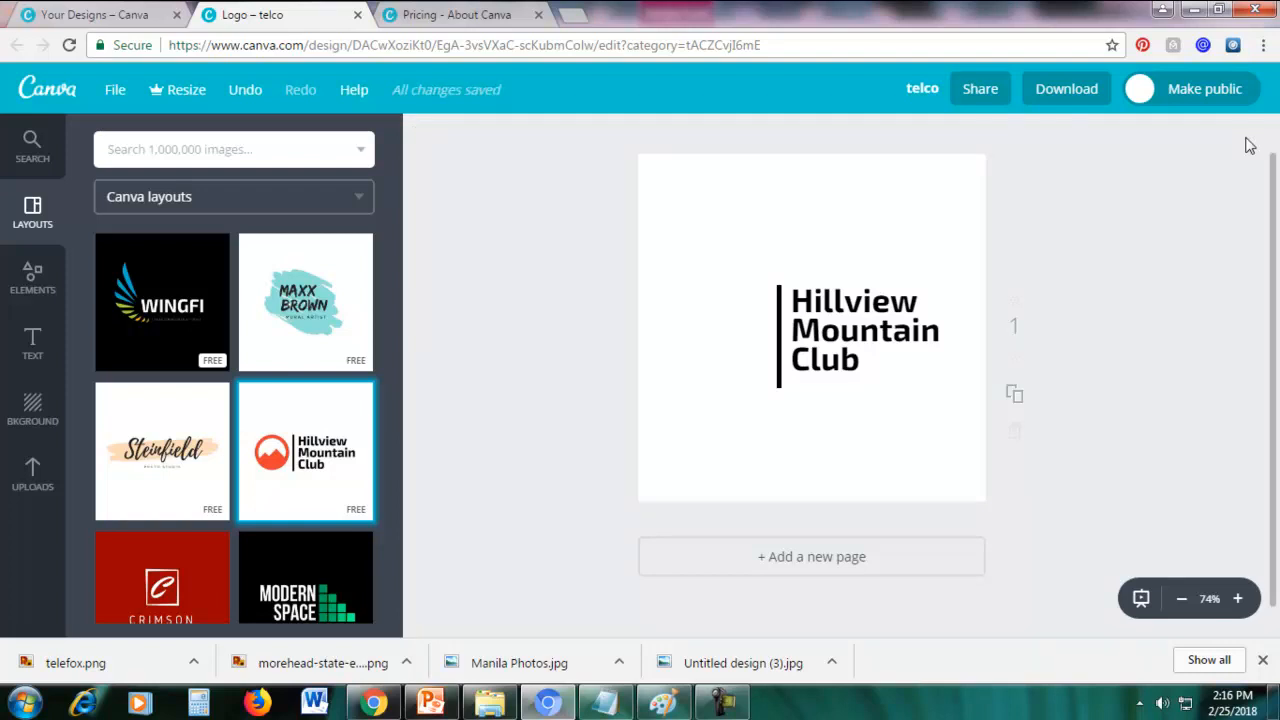
pyautogui.click(33, 480)
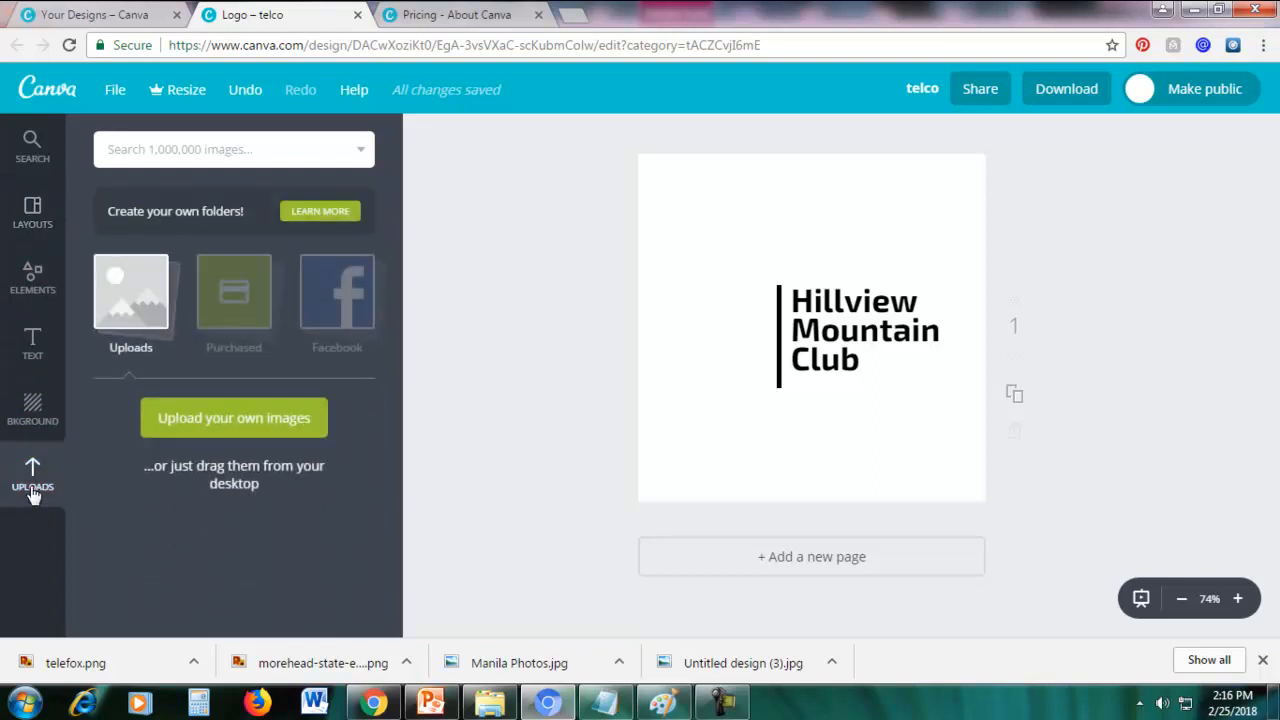
pyautogui.click(234, 429)
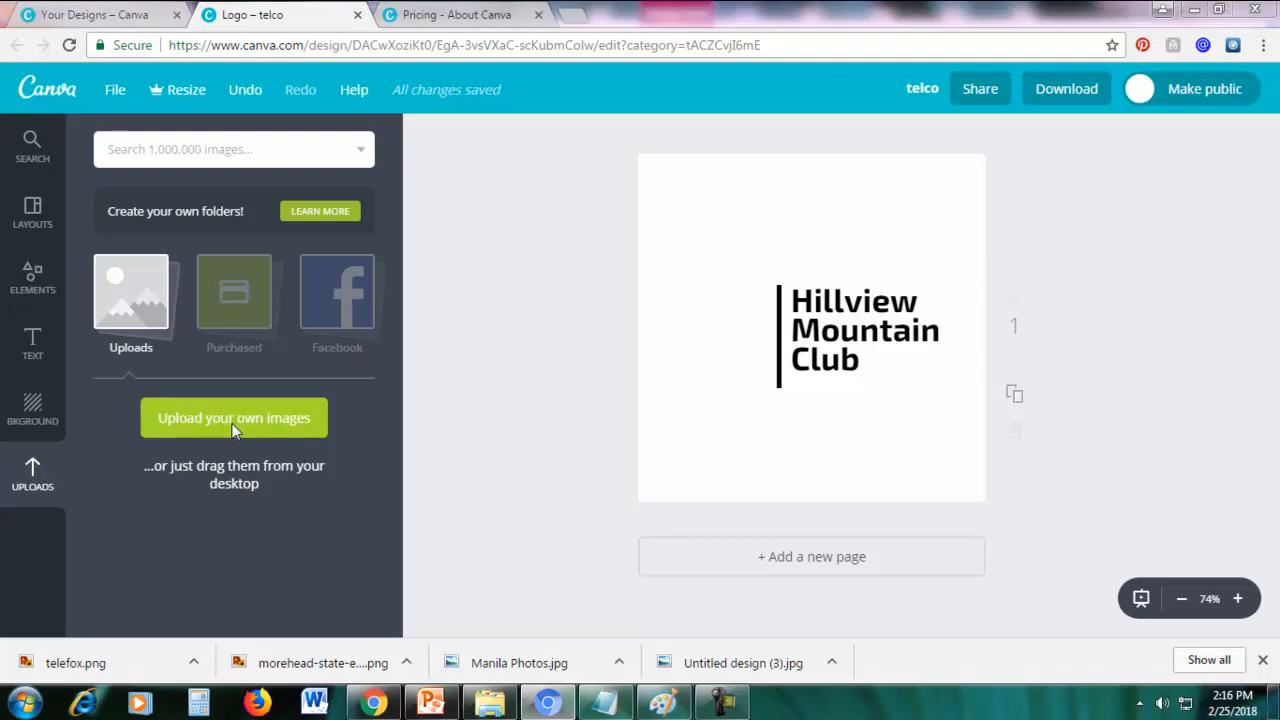
pyautogui.click(303, 243)
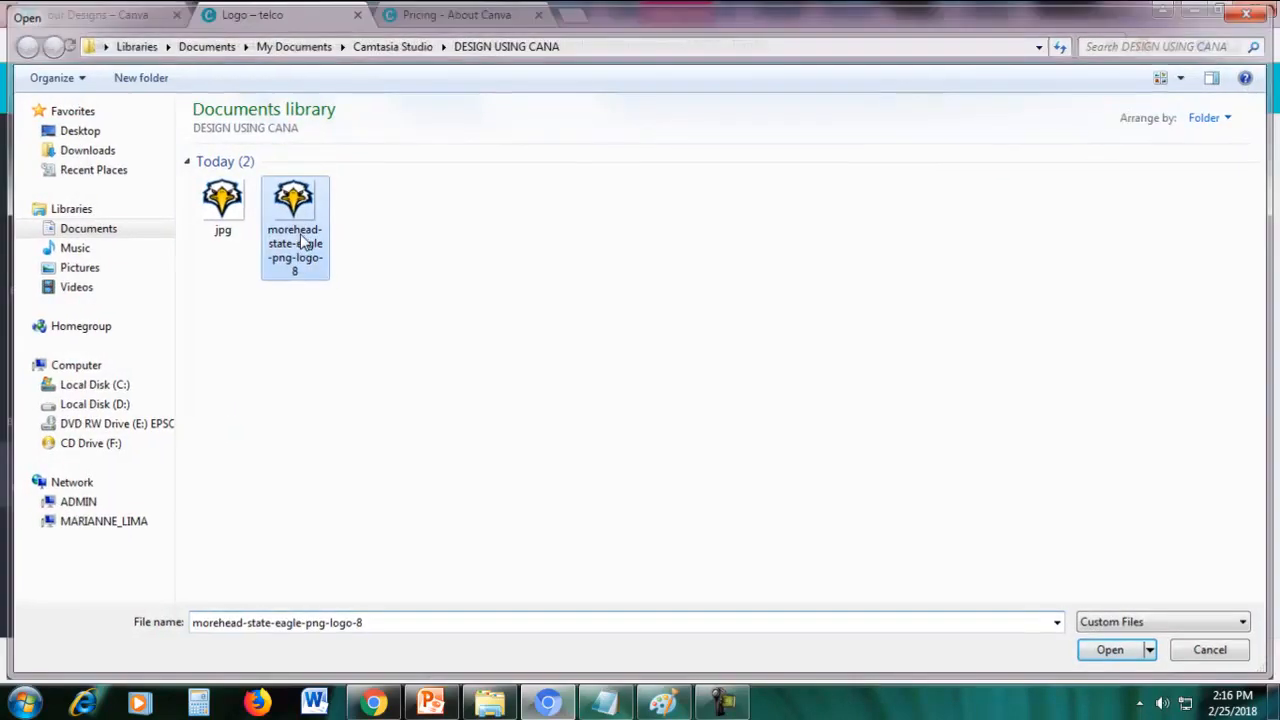
pyautogui.doubleClick(302, 241)
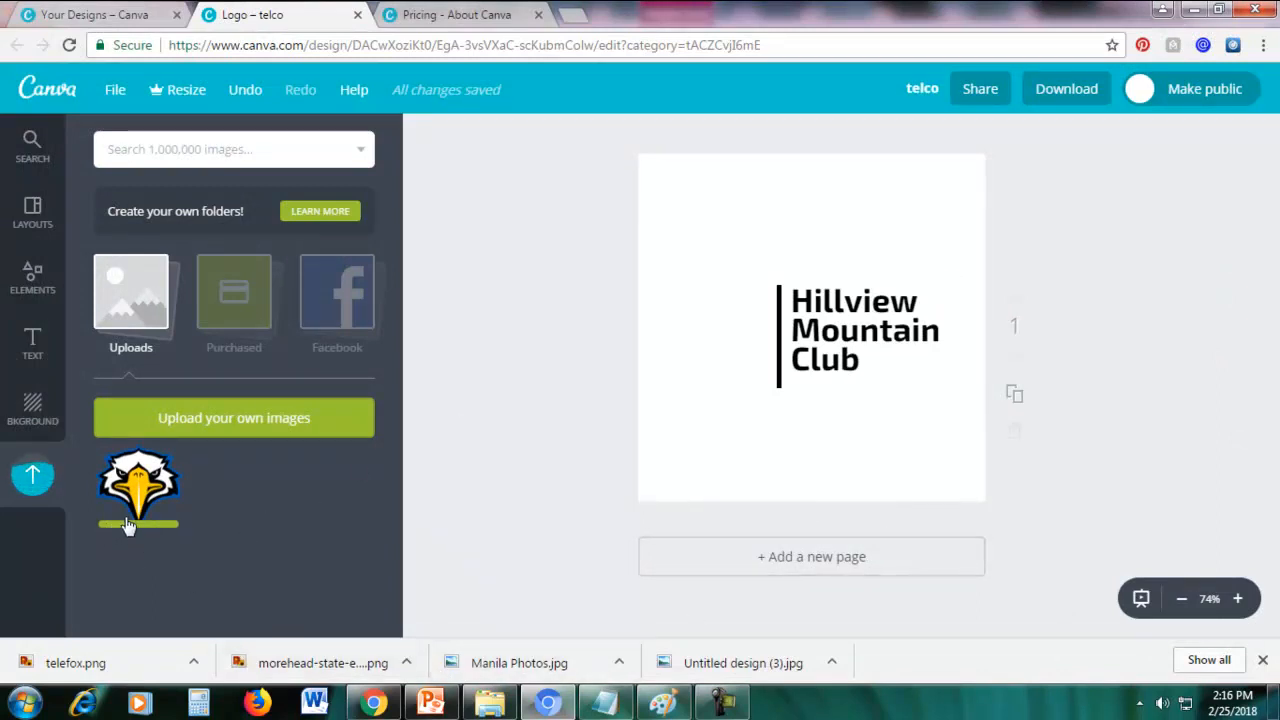
# - Place the uploaded eagle image on the page and shrink it to fit left of the vertical line beside Hillview Mountain Club
pyautogui.moveTo(150, 486); pyautogui.dragTo(761, 337)
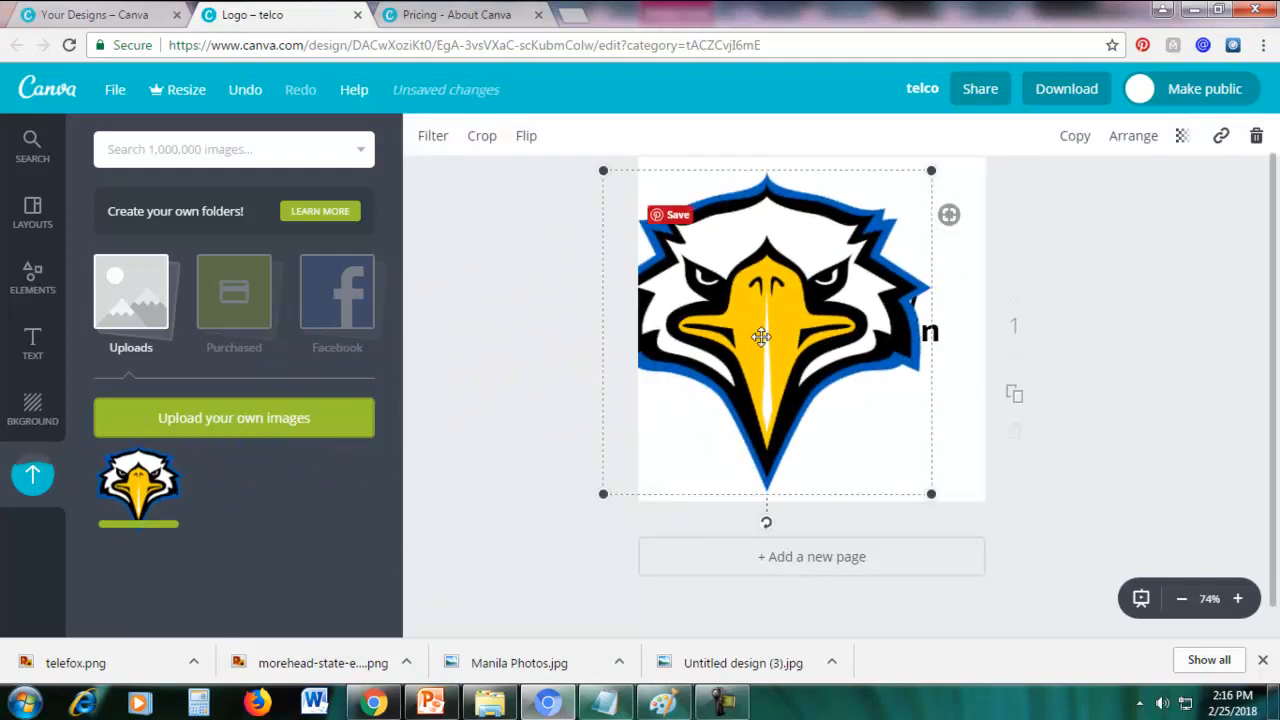
pyautogui.moveTo(761, 337); pyautogui.dragTo(784, 332)
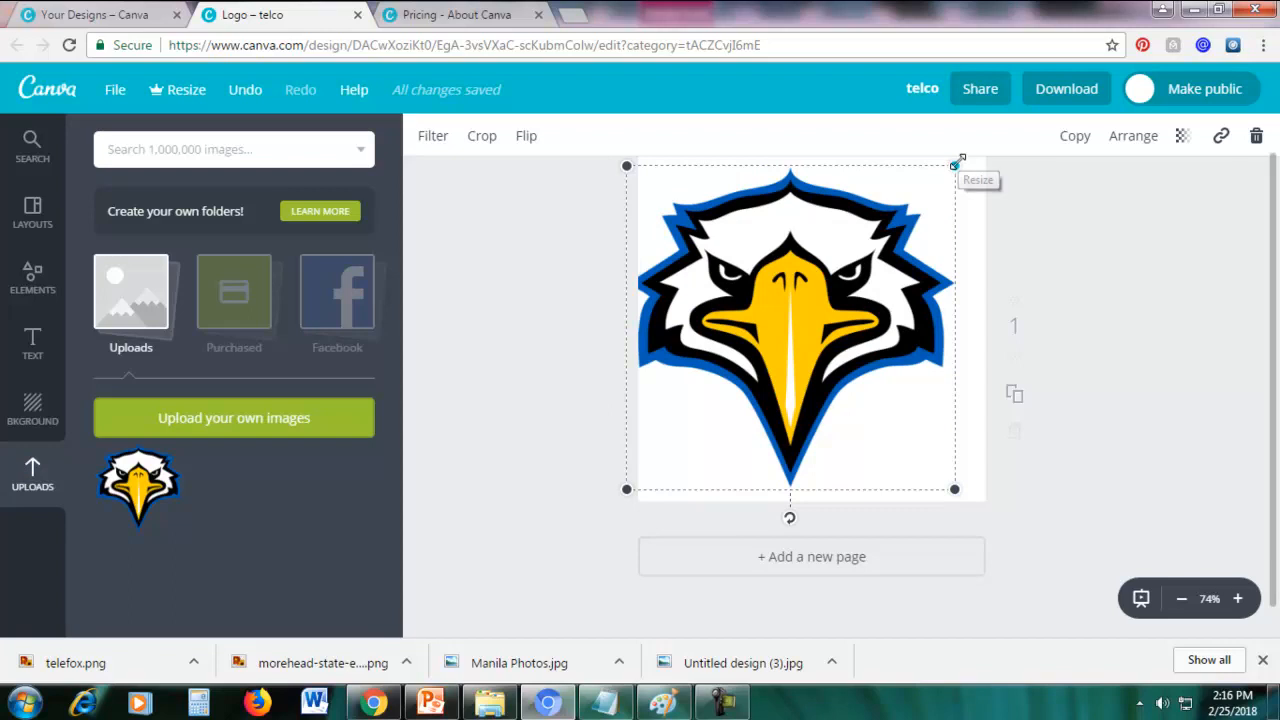
pyautogui.moveTo(956, 163); pyautogui.dragTo(737, 355)
pyautogui.moveTo(696, 405); pyautogui.dragTo(717, 320)
pyautogui.click(853, 214)
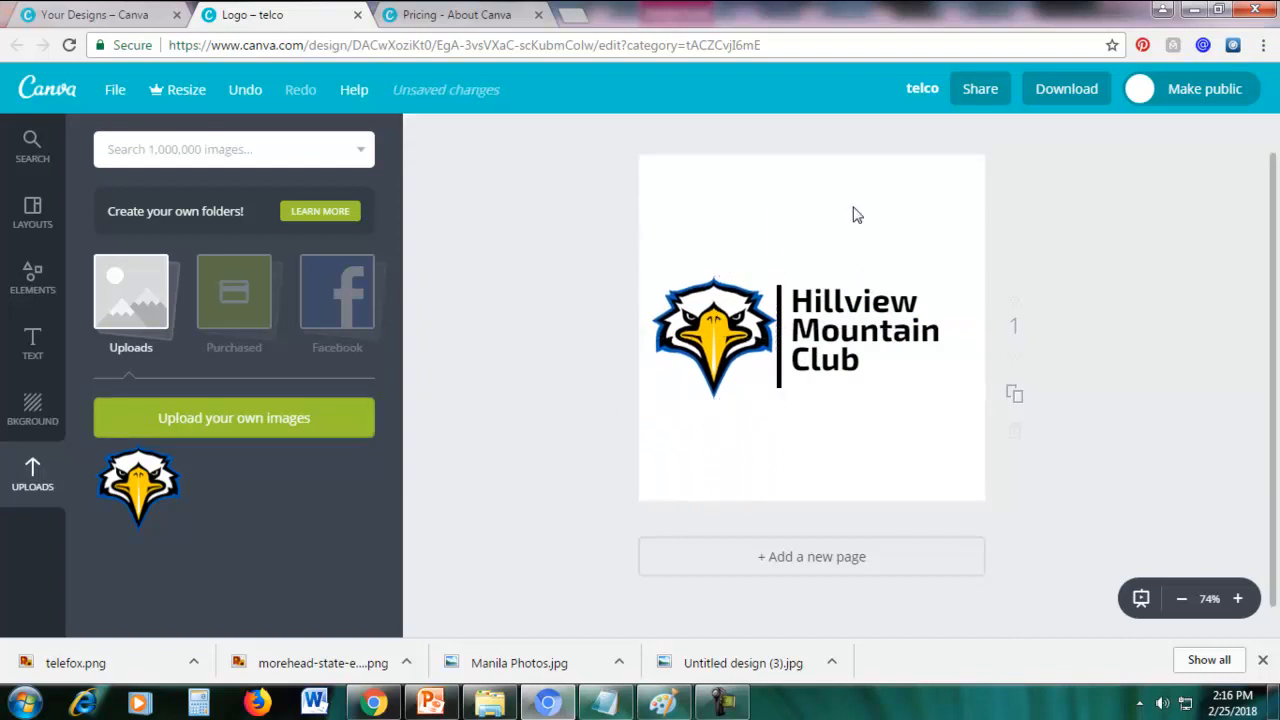
# - Try dark purple and pink as the page background colour, and set the background back to white
pyautogui.click(853, 208)
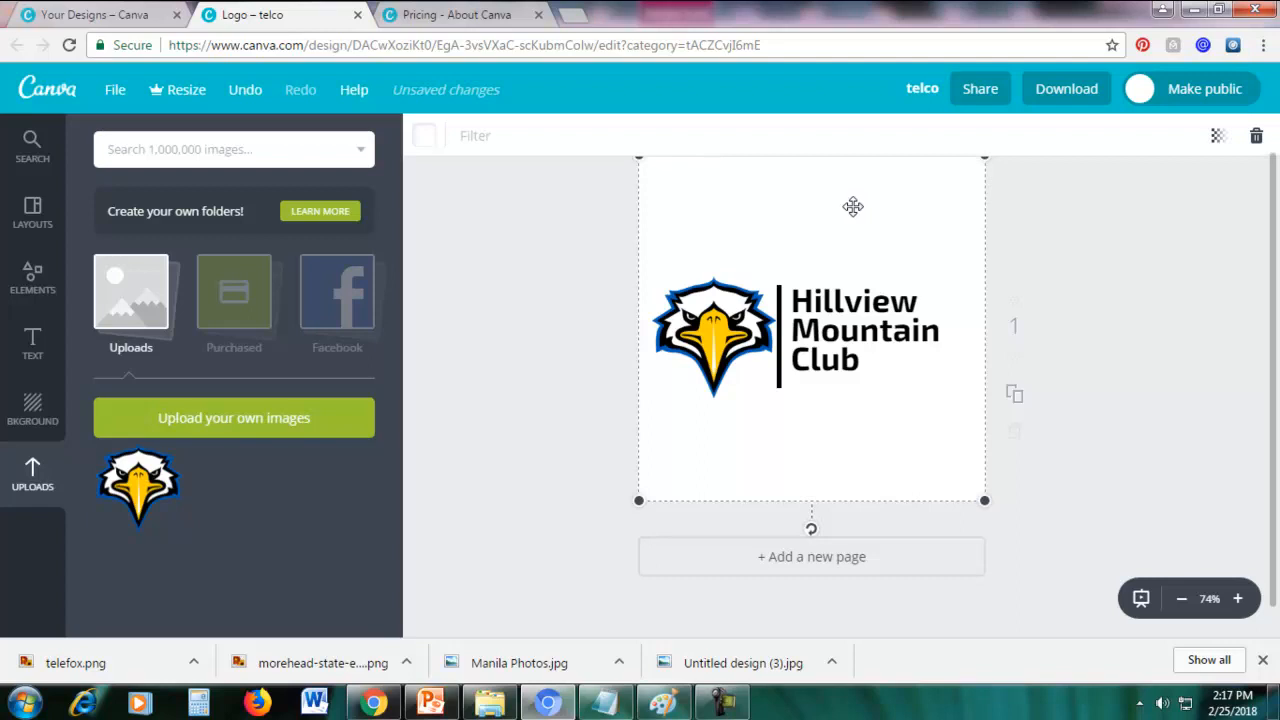
pyautogui.click(425, 138)
pyautogui.click(463, 231)
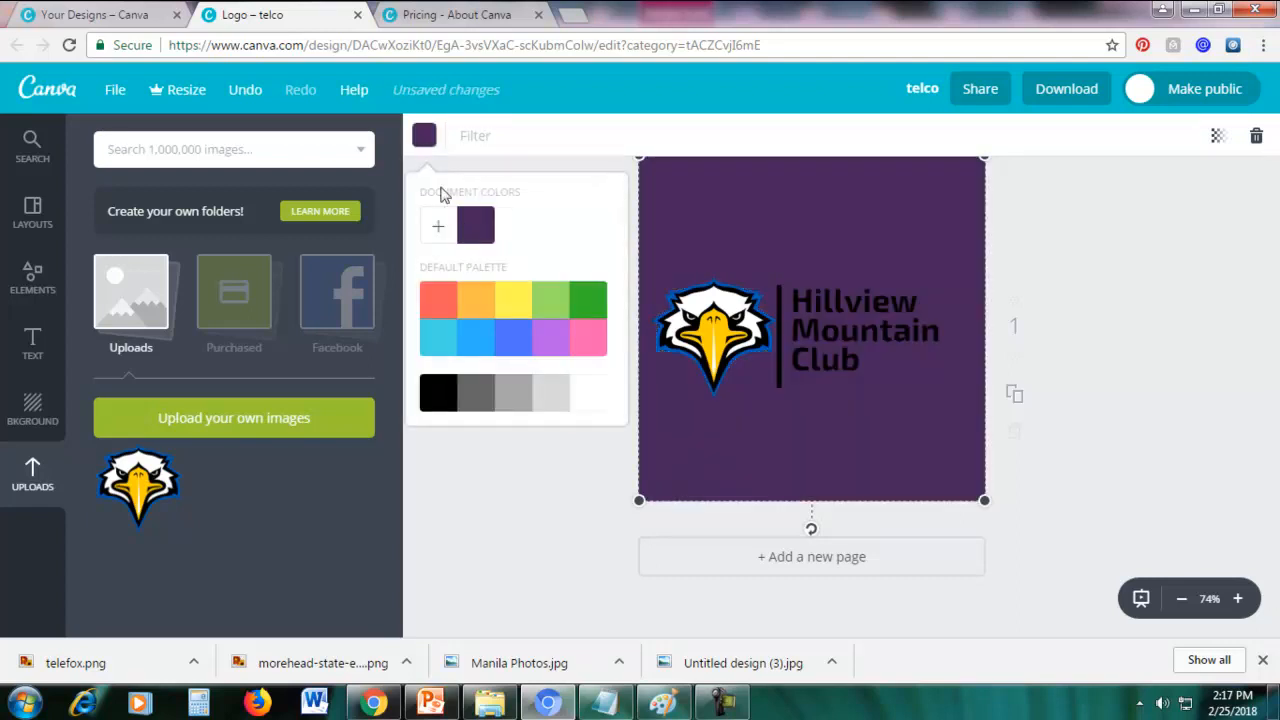
pyautogui.click(588, 341)
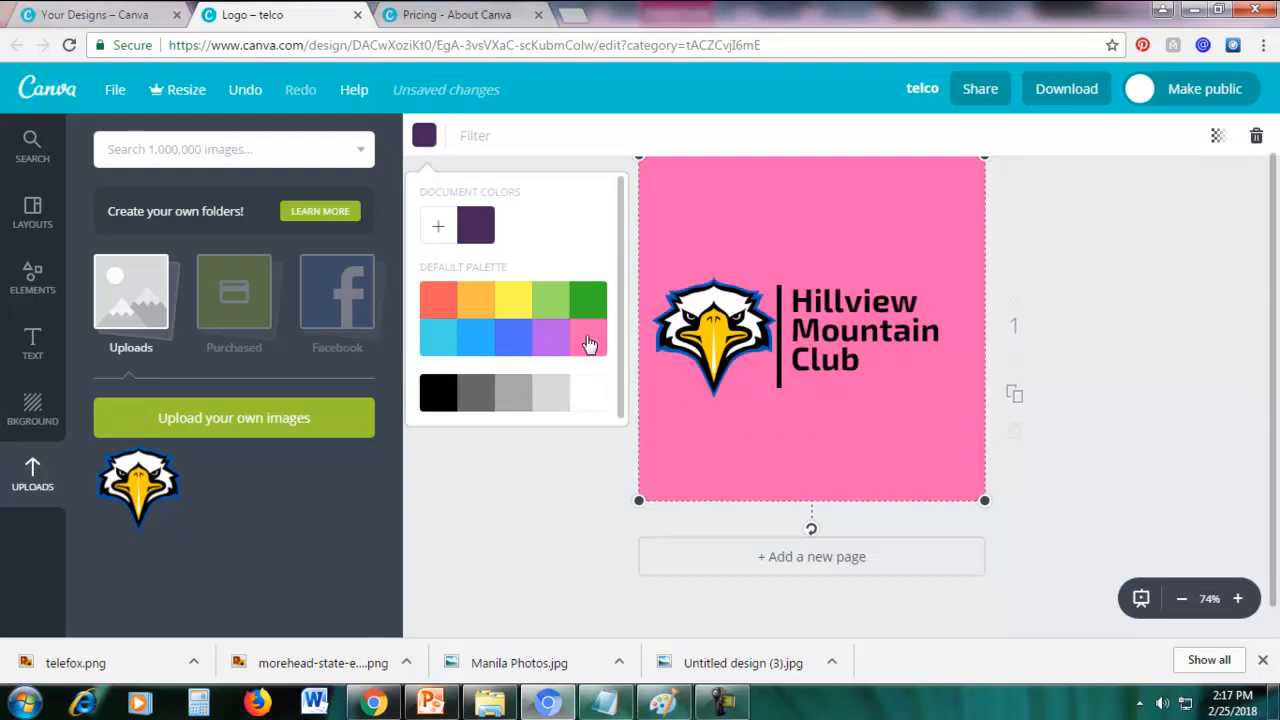
pyautogui.click(588, 394)
pyautogui.click(1094, 241)
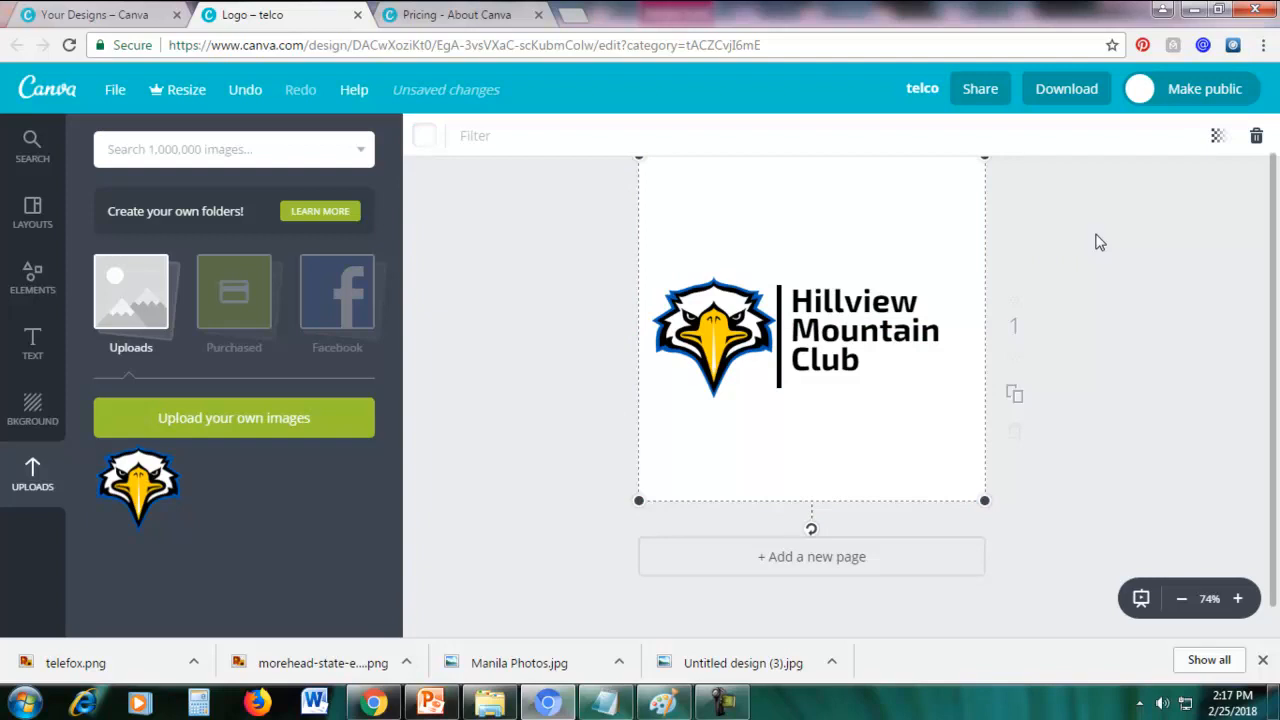
# - Check the file types offered for downloading the logo, including PNG, and close the download options
pyautogui.click(1052, 91)
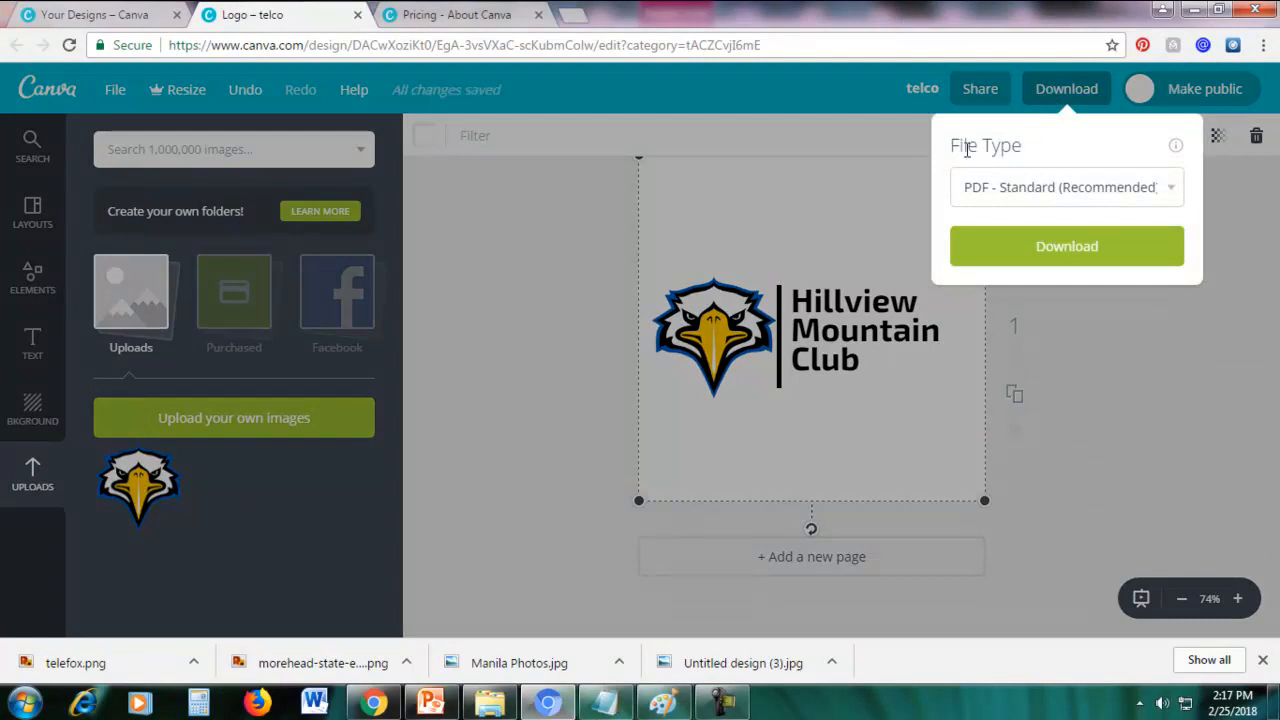
pyautogui.click(1008, 189)
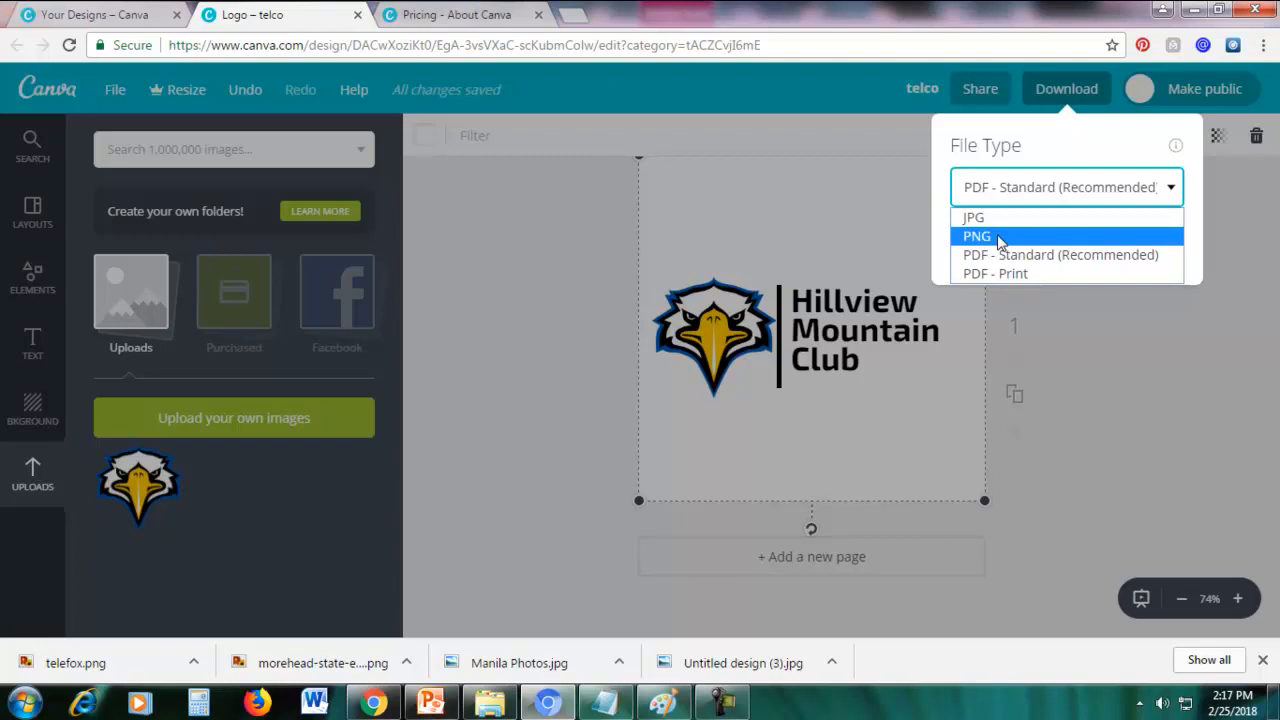
pyautogui.click(1127, 390)
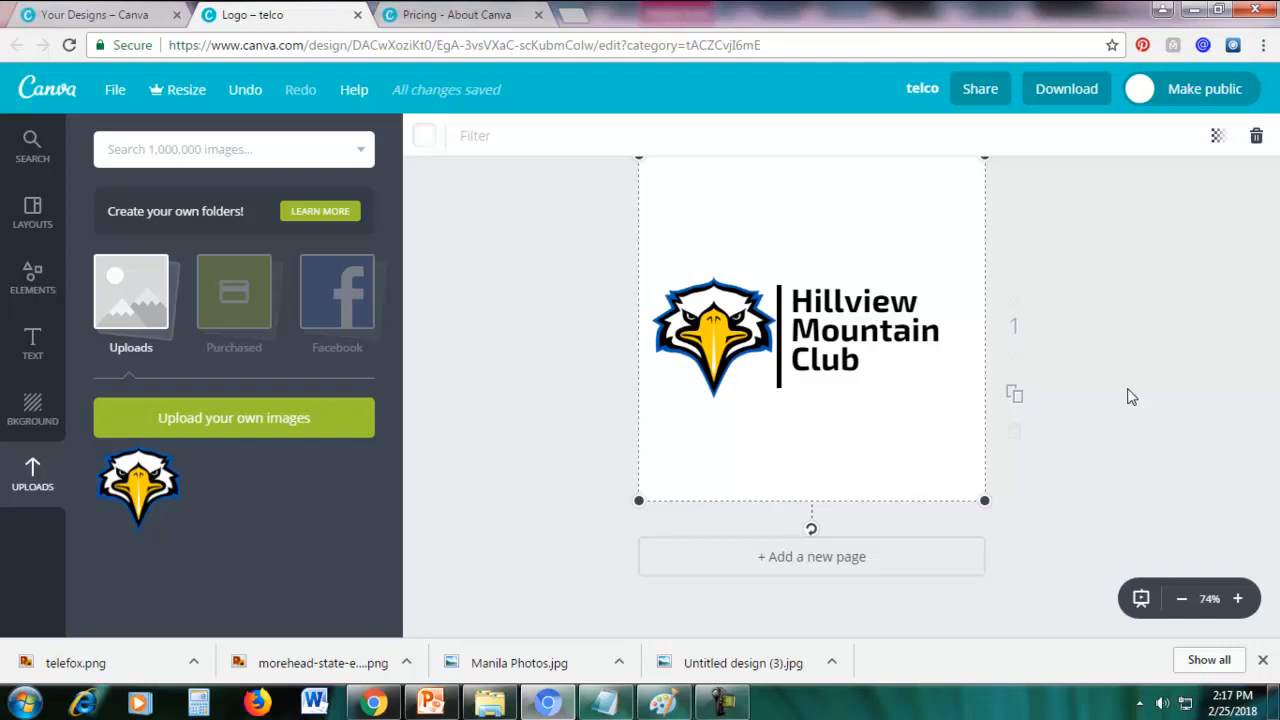
# - Switch to PowerPoint and examine the transparent eagle picture on the Transparent PNG vs. NOT slide
pyautogui.click(430, 703)
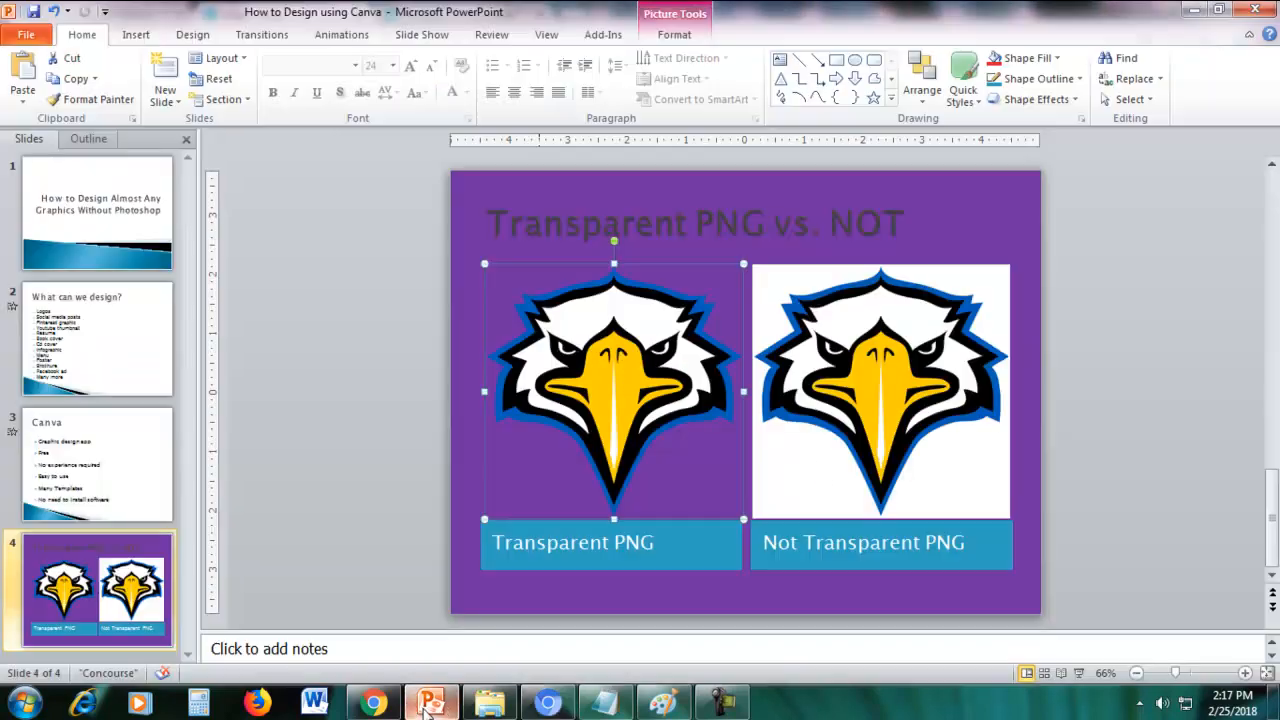
pyautogui.click(1227, 425)
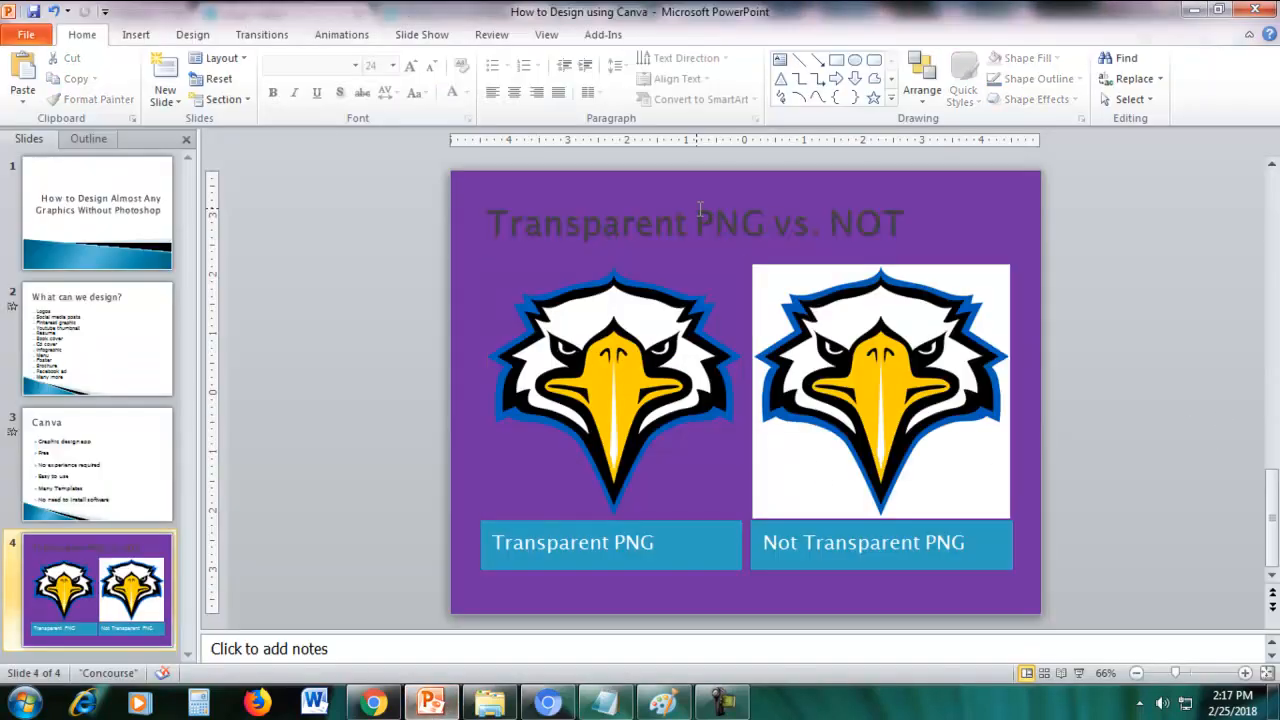
pyautogui.click(624, 375)
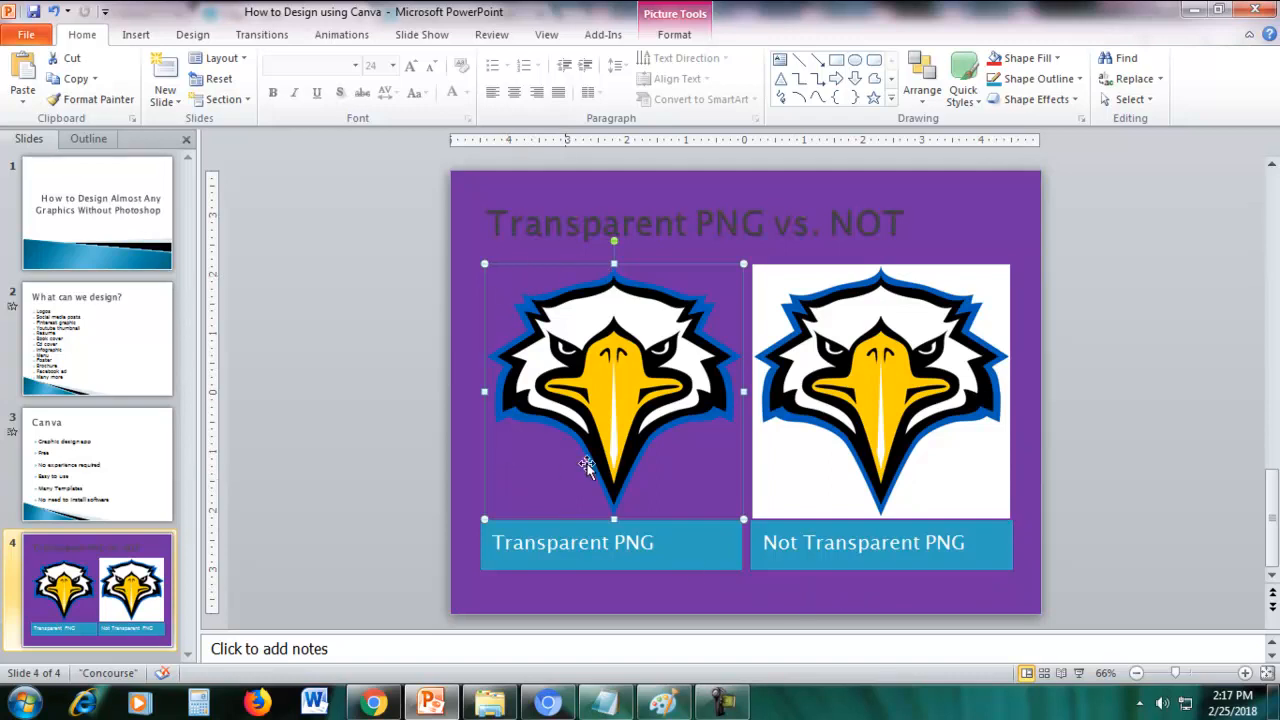
# - Open the background formatting settings of the Transparent PNG vs. NOT slide
pyautogui.click(513, 601)
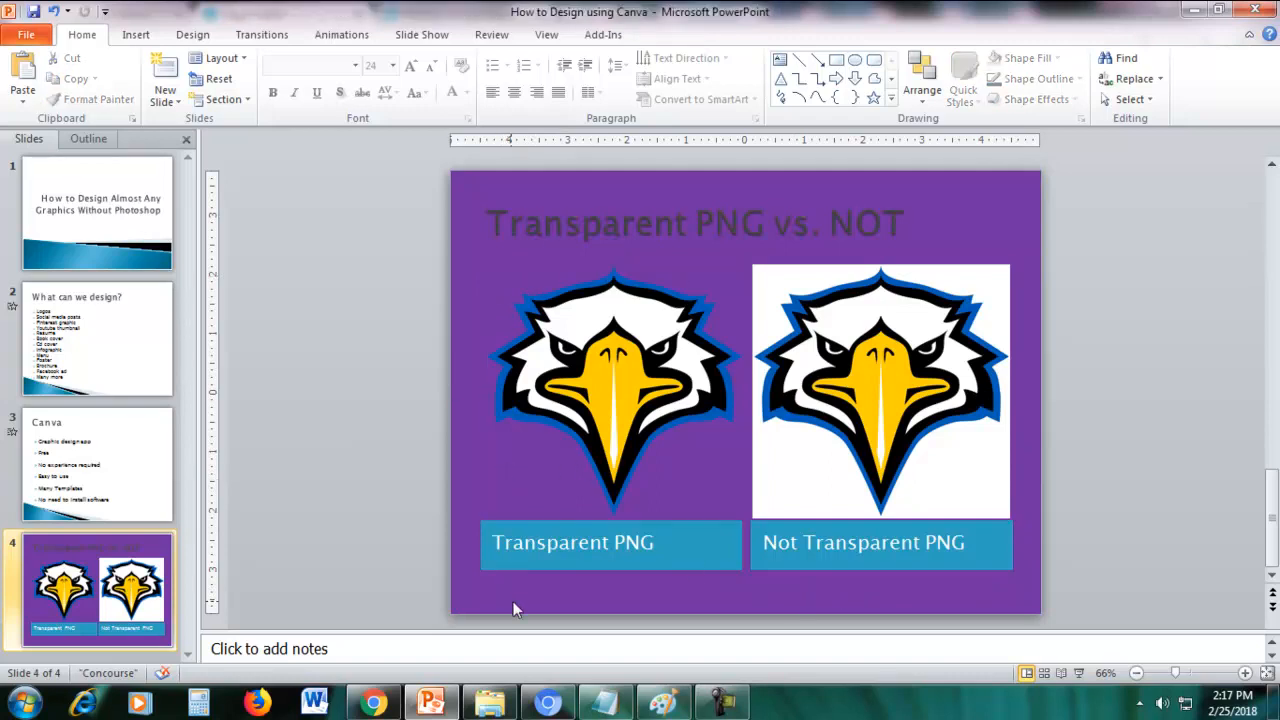
pyautogui.rightClick(516, 601)
pyautogui.click(530, 589)
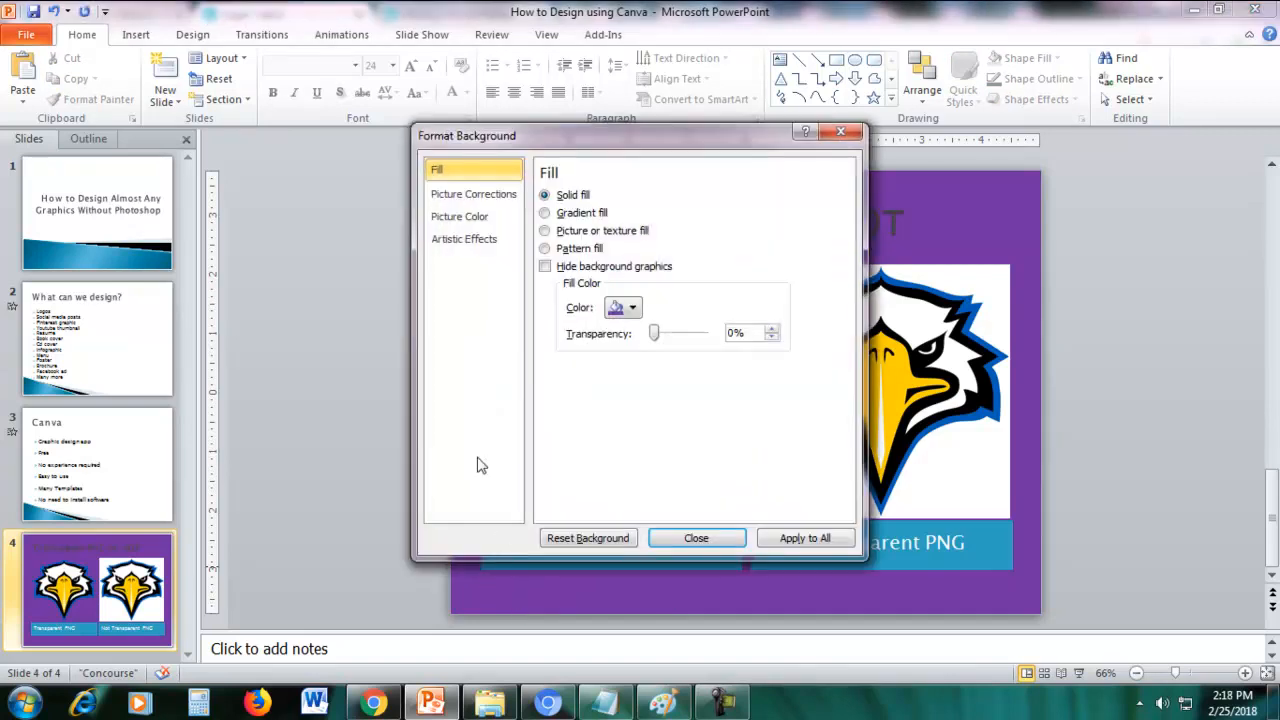
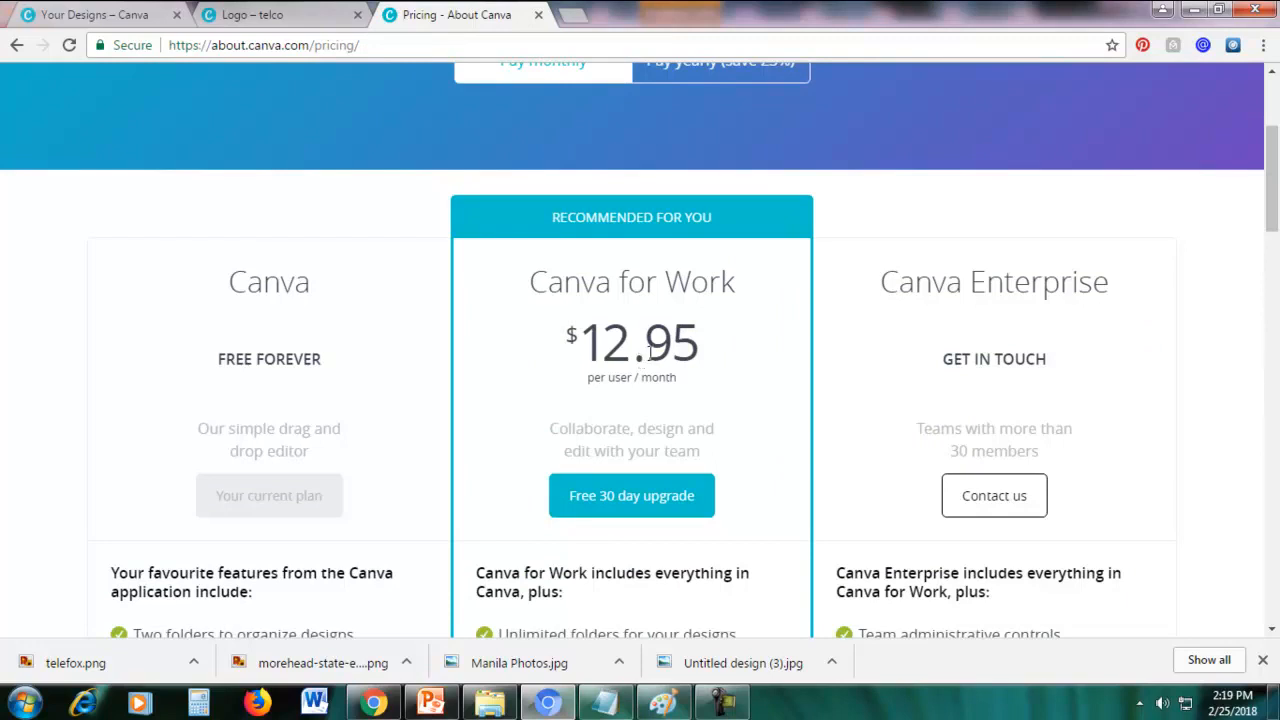
# - Switch to Canva's pricing page and compare the free Canva plan with Canva for Work and Canva Enterprise
pyautogui.moveTo(230, 278); pyautogui.dragTo(308, 352)
pyautogui.click(308, 350)
pyautogui.moveTo(1273, 210); pyautogui.dragTo(1274, 229)
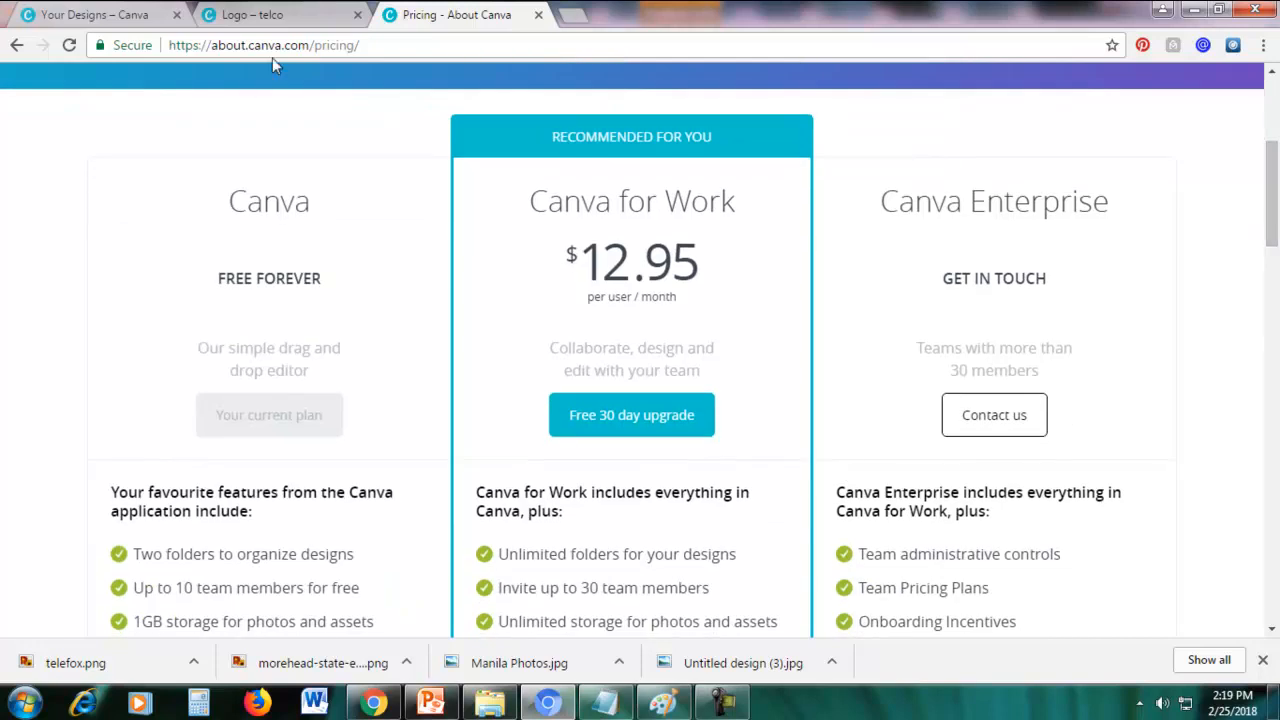
# - Return to the telco logo design and close the Canva for Work offer and the download options
pyautogui.click(263, 14)
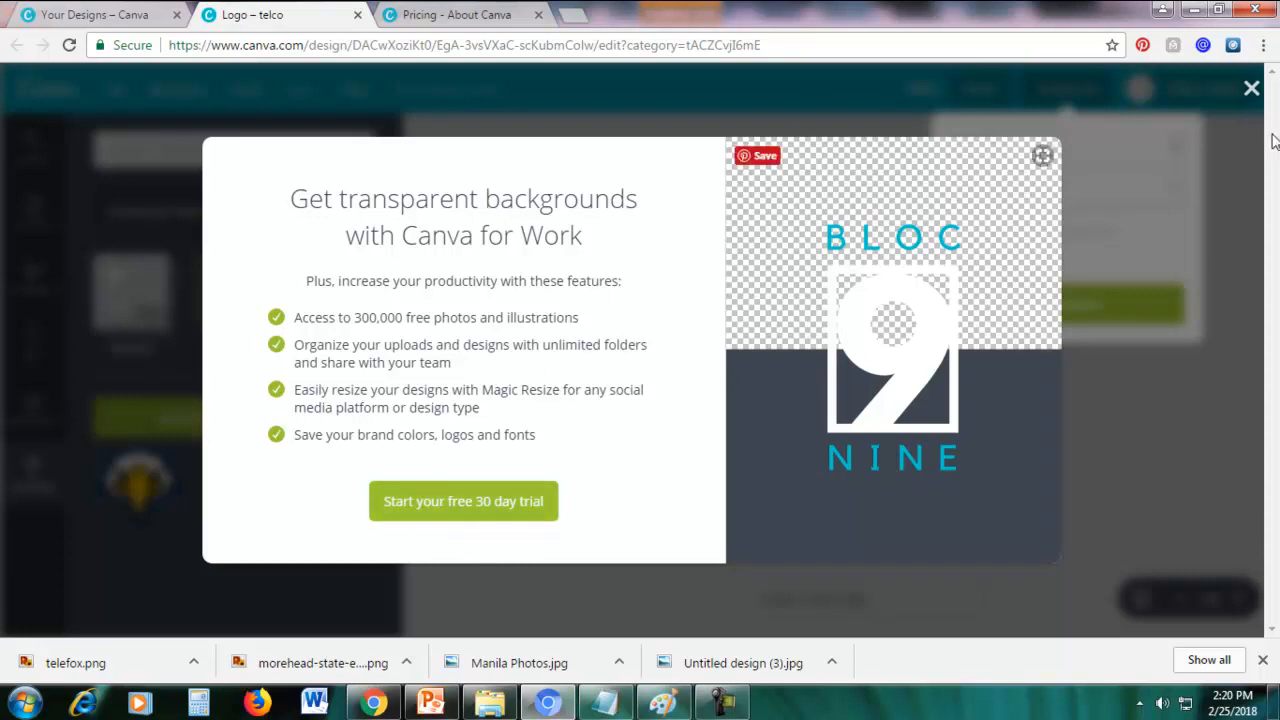
pyautogui.click(1251, 89)
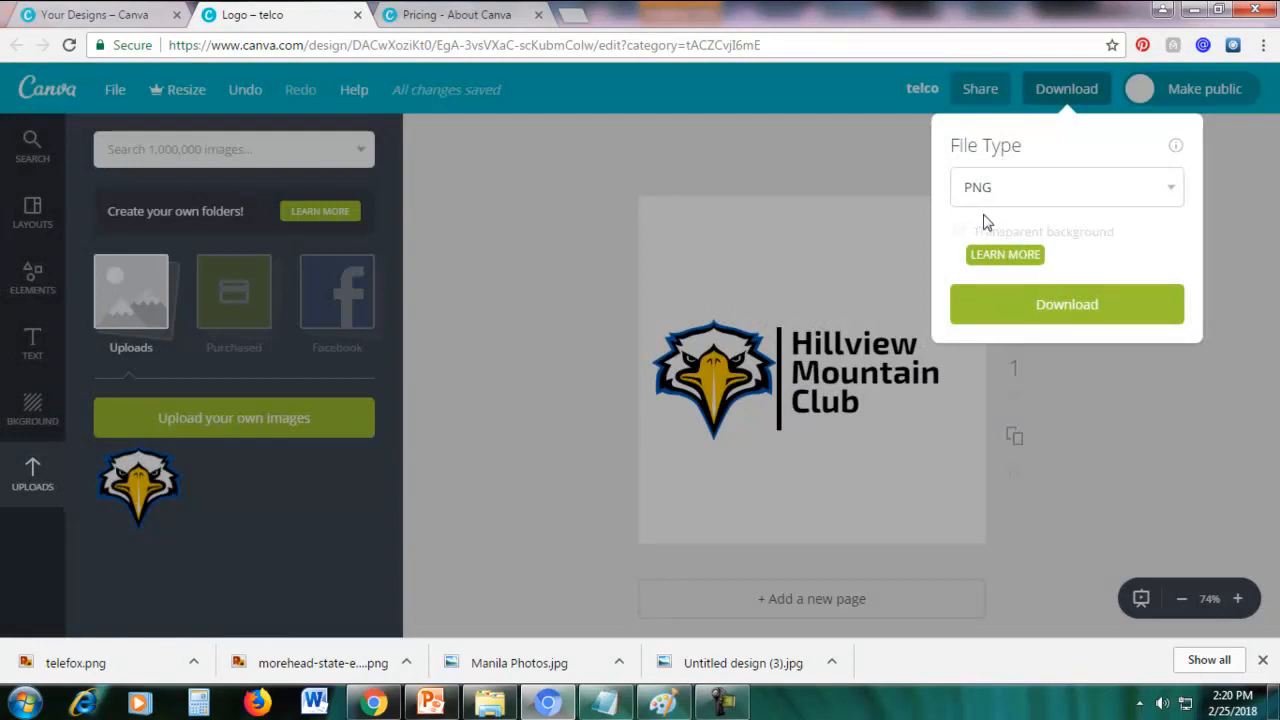
pyautogui.click(1254, 220)
# - Choose PNG as the logo's download file type and open the information about transparent backgrounds
pyautogui.click(1049, 96)
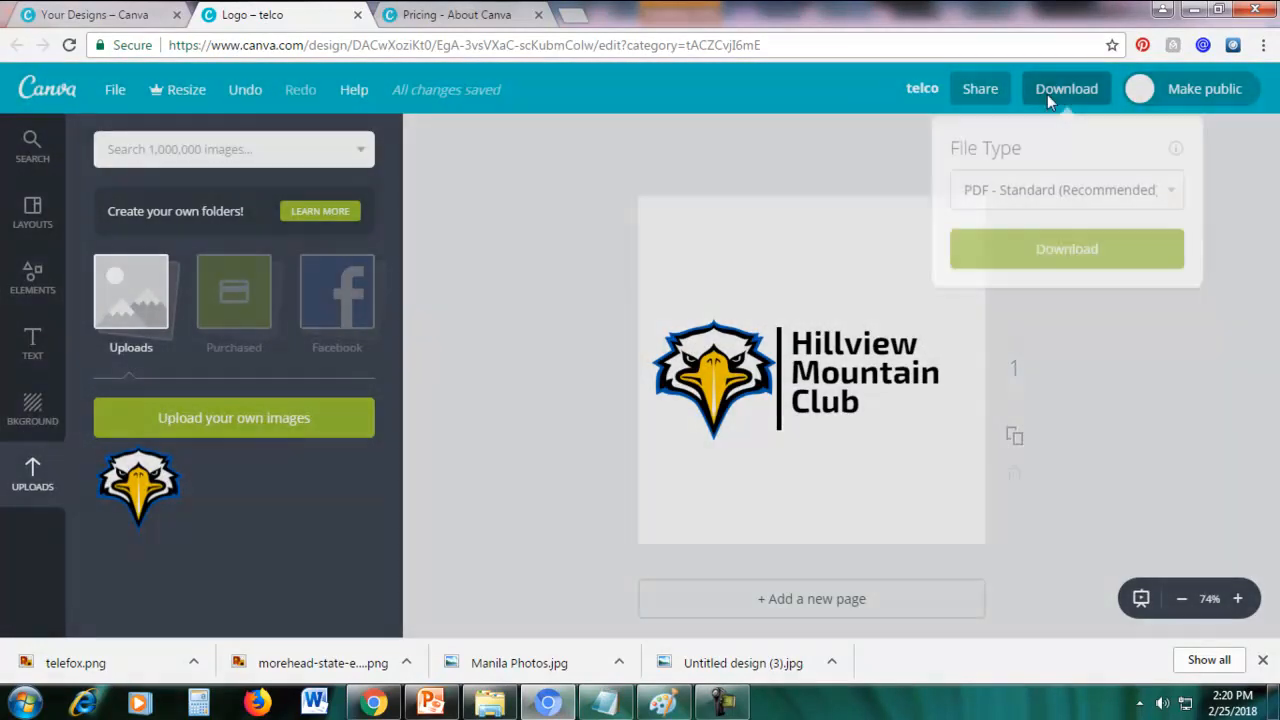
pyautogui.click(1046, 184)
pyautogui.click(1004, 239)
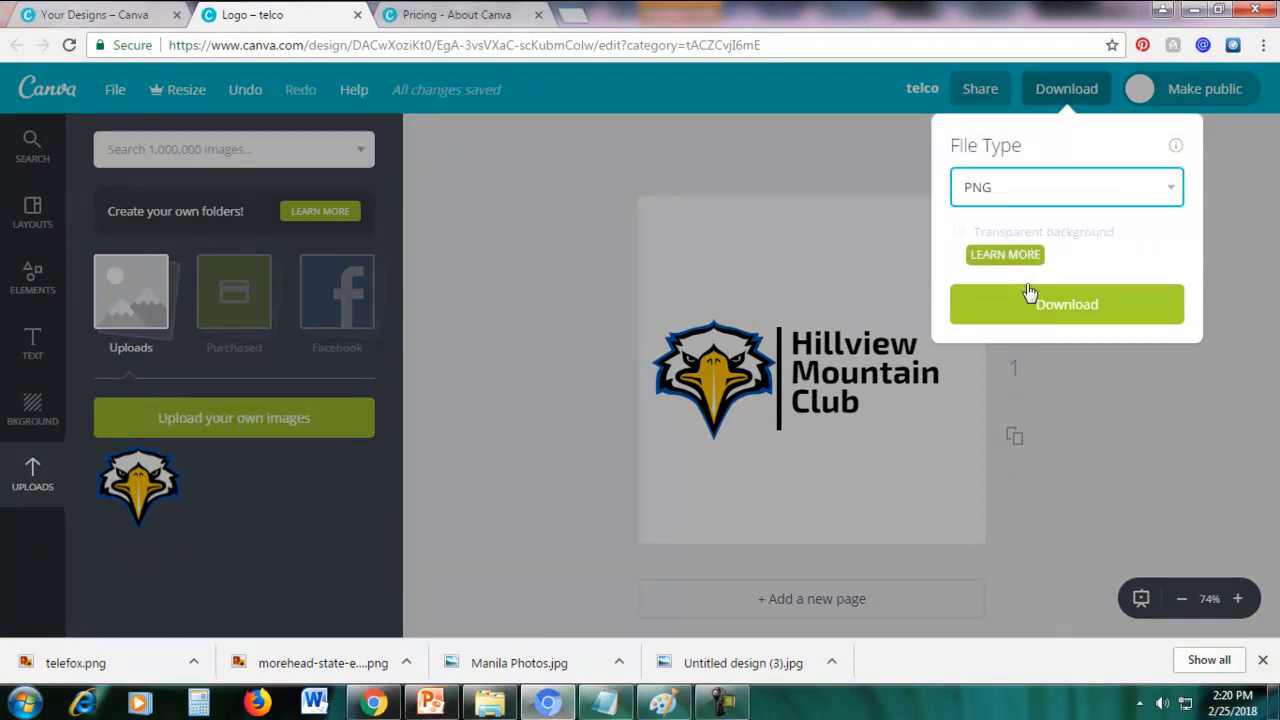
pyautogui.click(1008, 256)
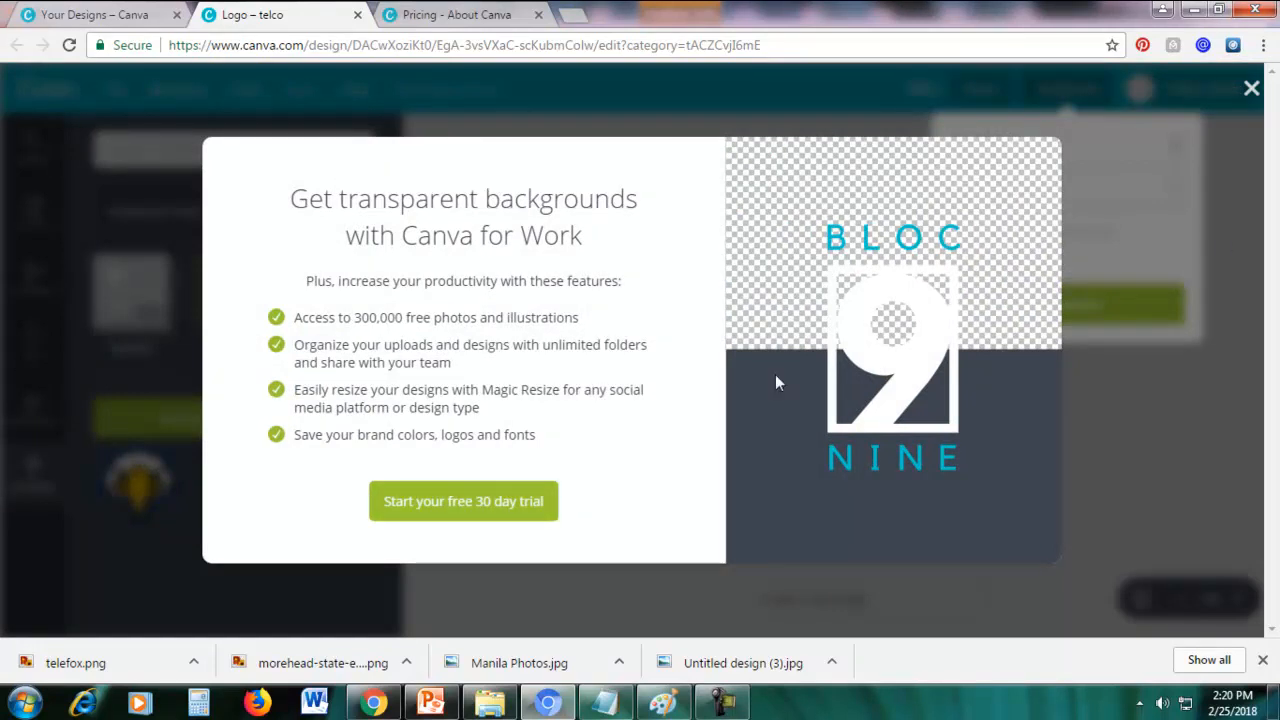
# - Start the free 30 day Canva for Work trial and review the Monthly and Yearly plans and the credit card fields
pyautogui.click(473, 509)
pyautogui.scroll(-1, 763, 395)
pyautogui.scroll(-1, 763, 395)
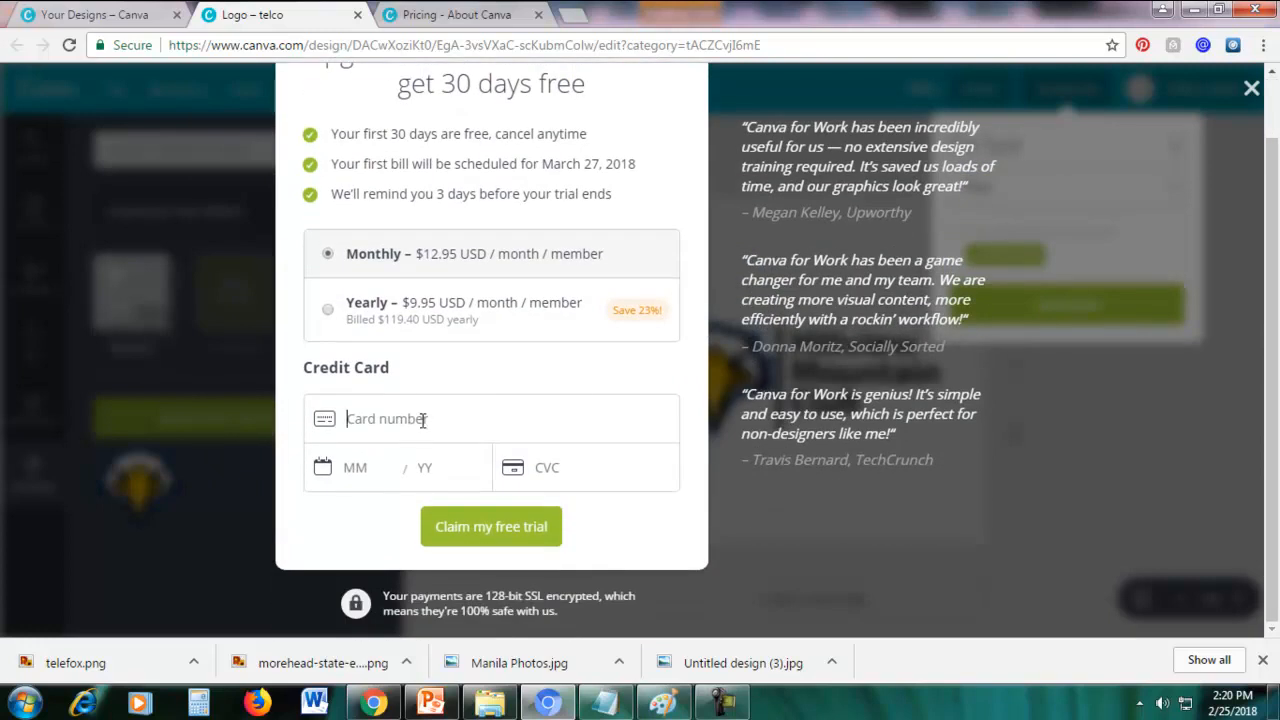
pyautogui.click(359, 461)
pyautogui.click(555, 463)
pyautogui.scroll(2, 835, 400)
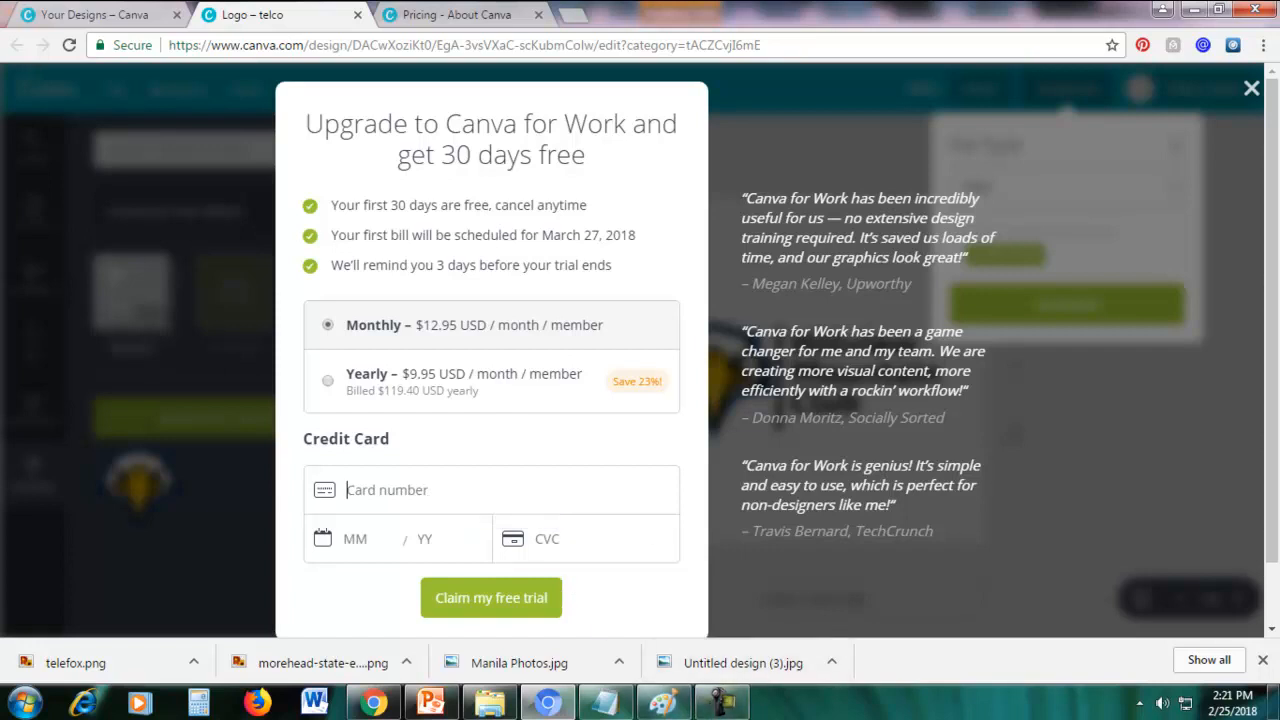
pyautogui.click(722, 703)
pyautogui.click(1005, 590)
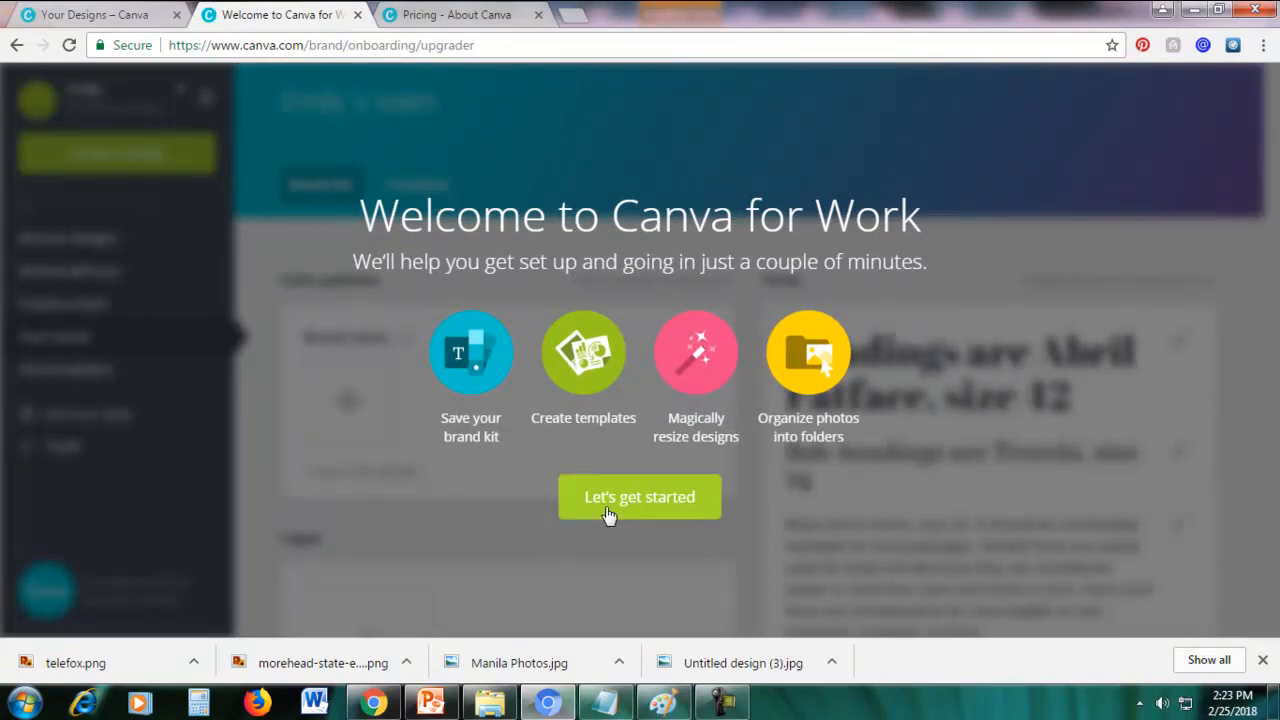
# - Begin the Brand Kit setup and add orange as the brand color
pyautogui.click(603, 512)
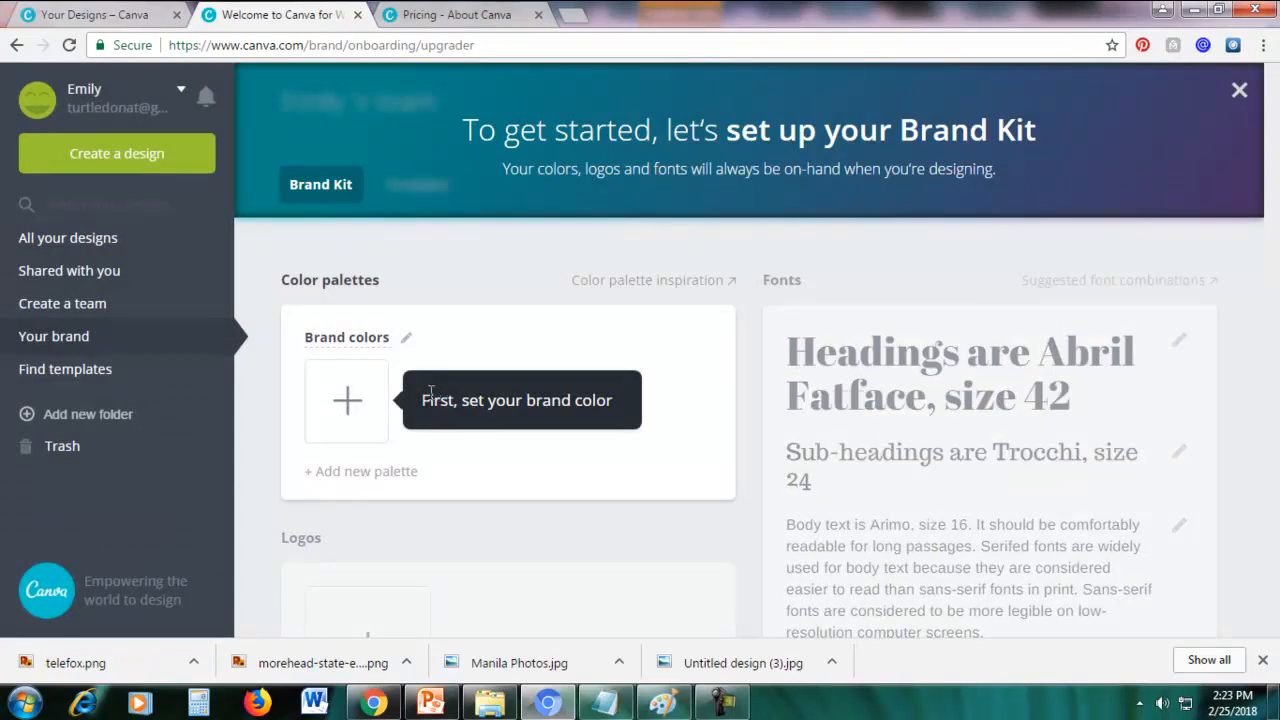
pyautogui.click(346, 410)
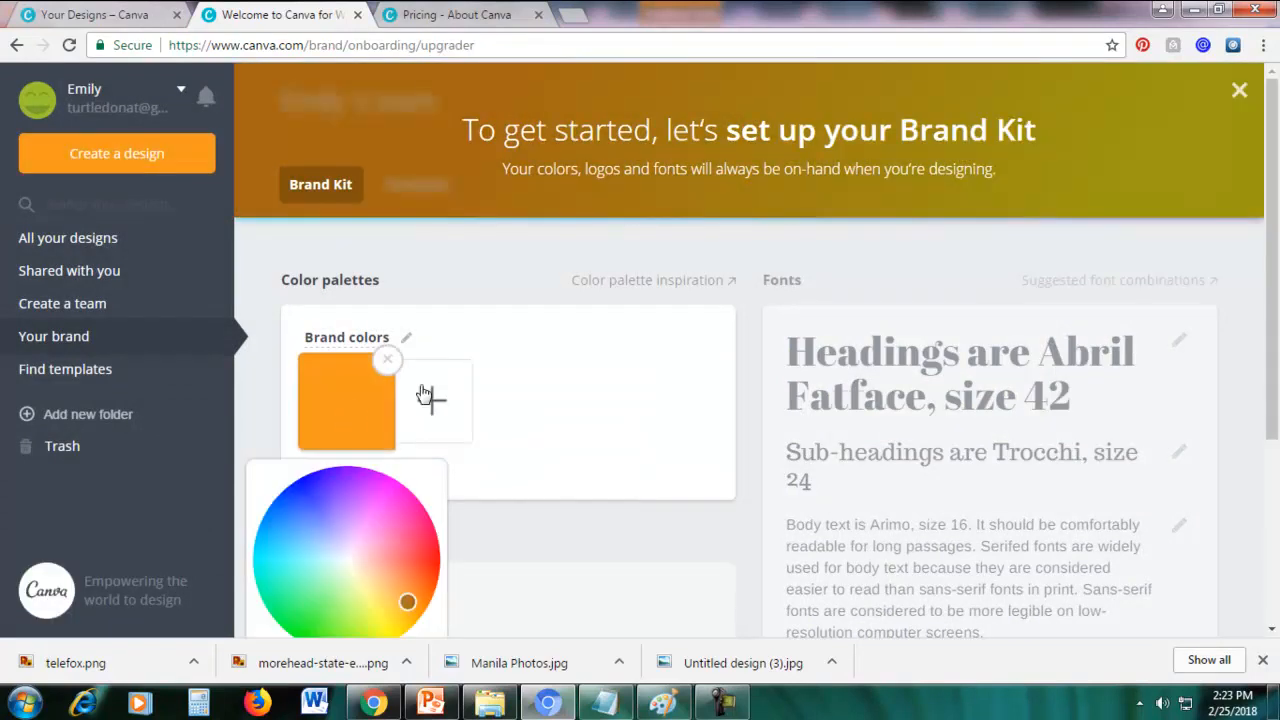
pyautogui.click(592, 402)
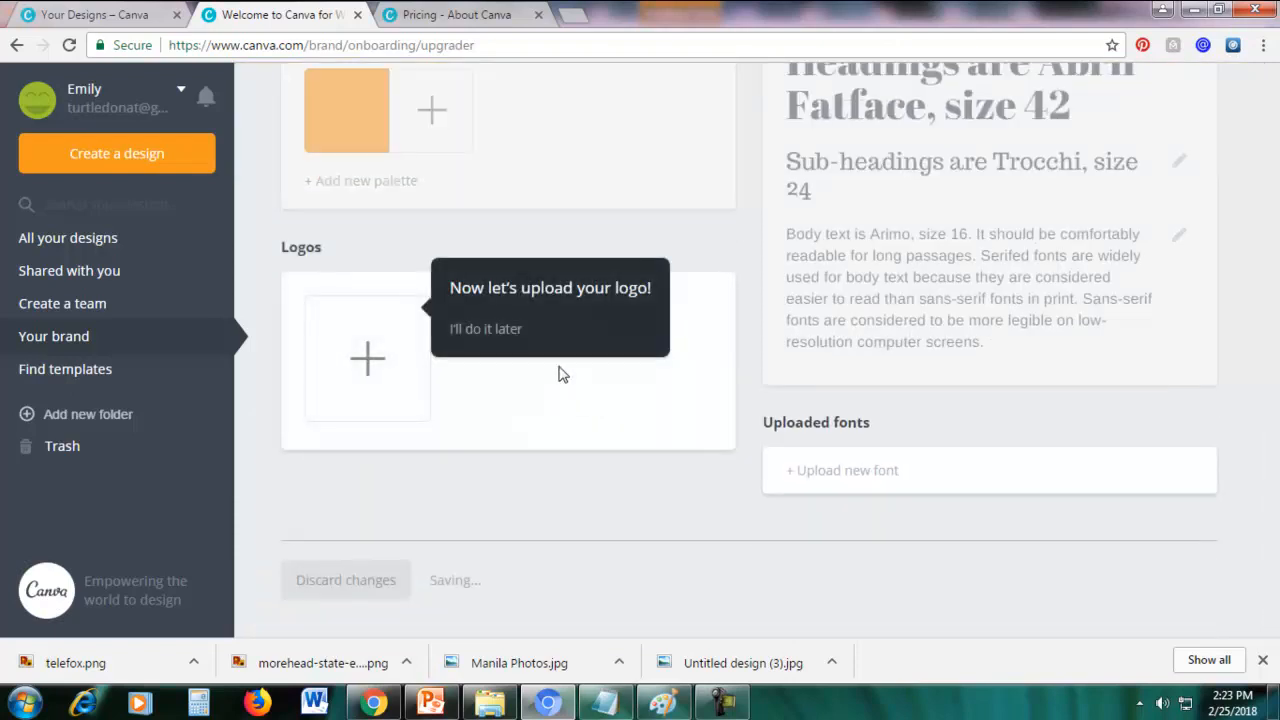
# - Postpone the logo upload and brand fonts, finish the Brand Kit setup, and close the introduction to the brand templates
pyautogui.click(484, 330)
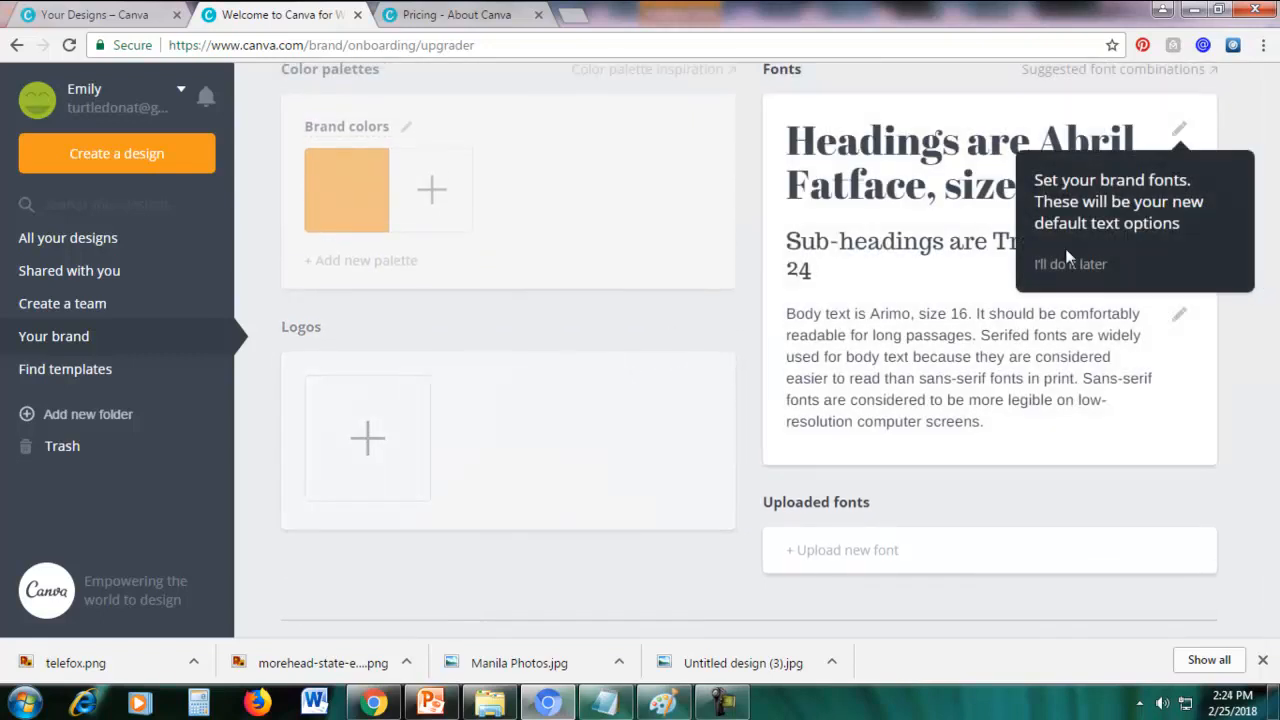
pyautogui.click(1046, 267)
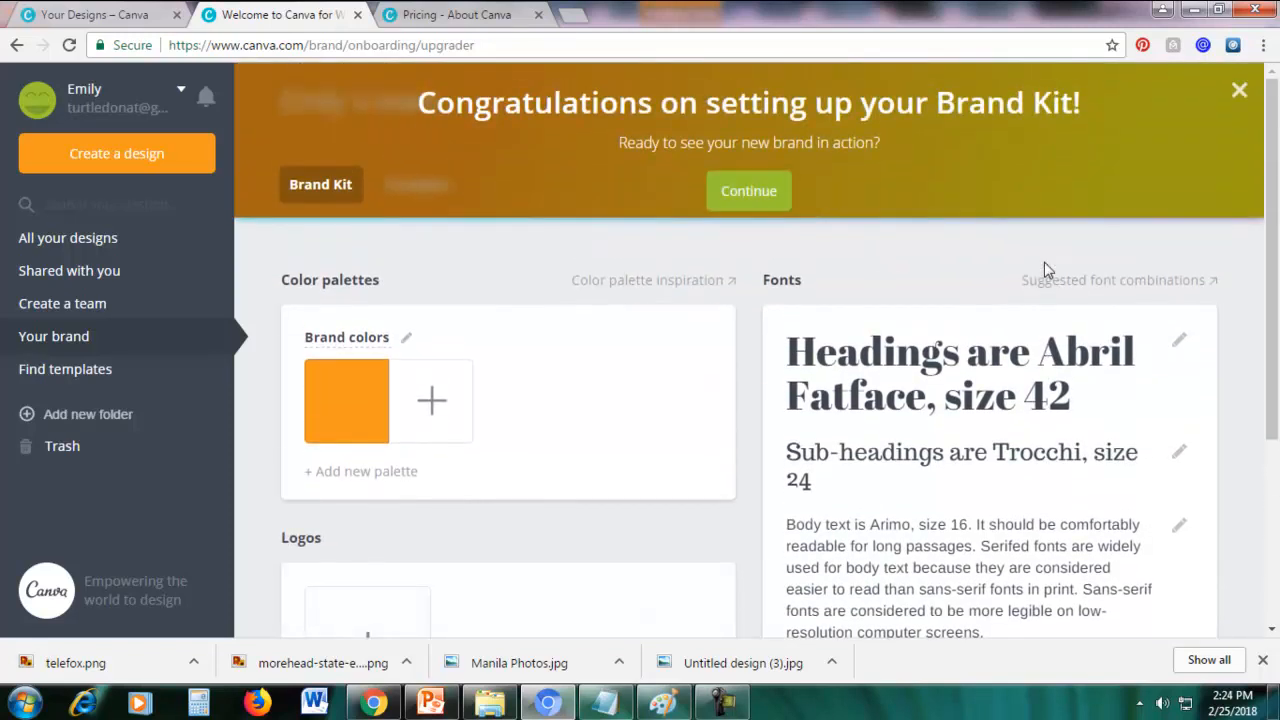
pyautogui.click(745, 191)
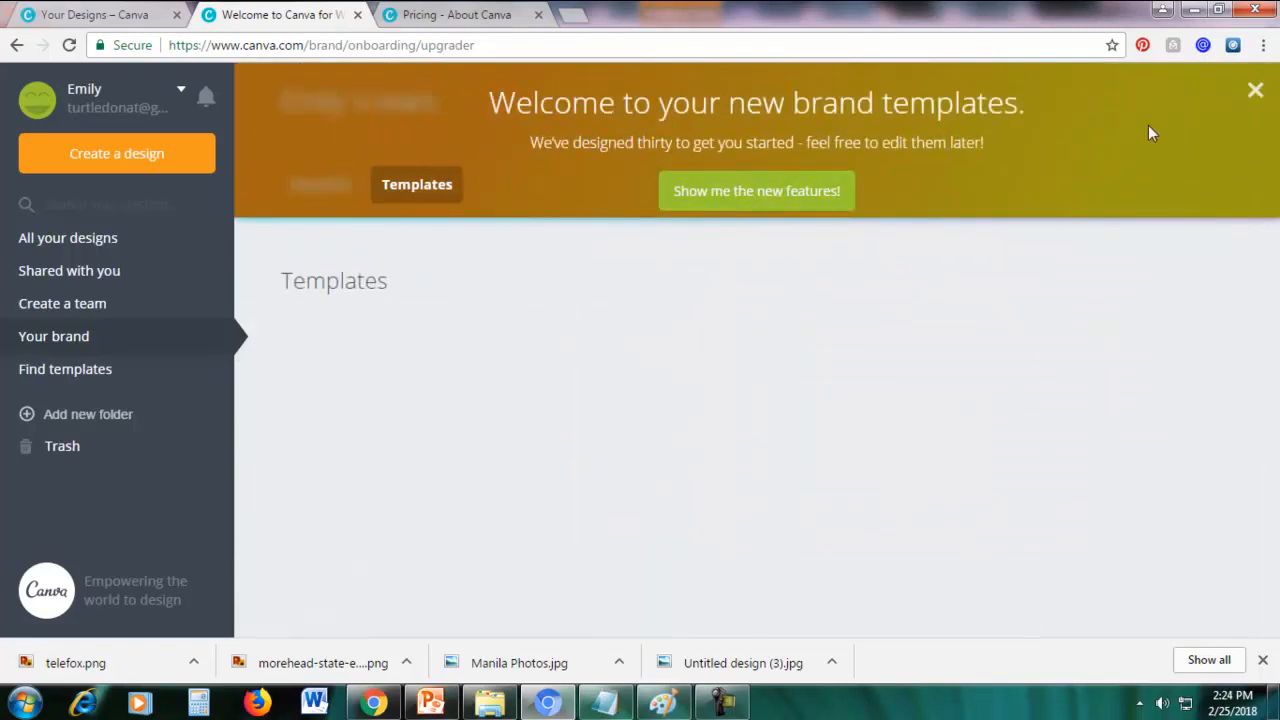
pyautogui.click(1251, 96)
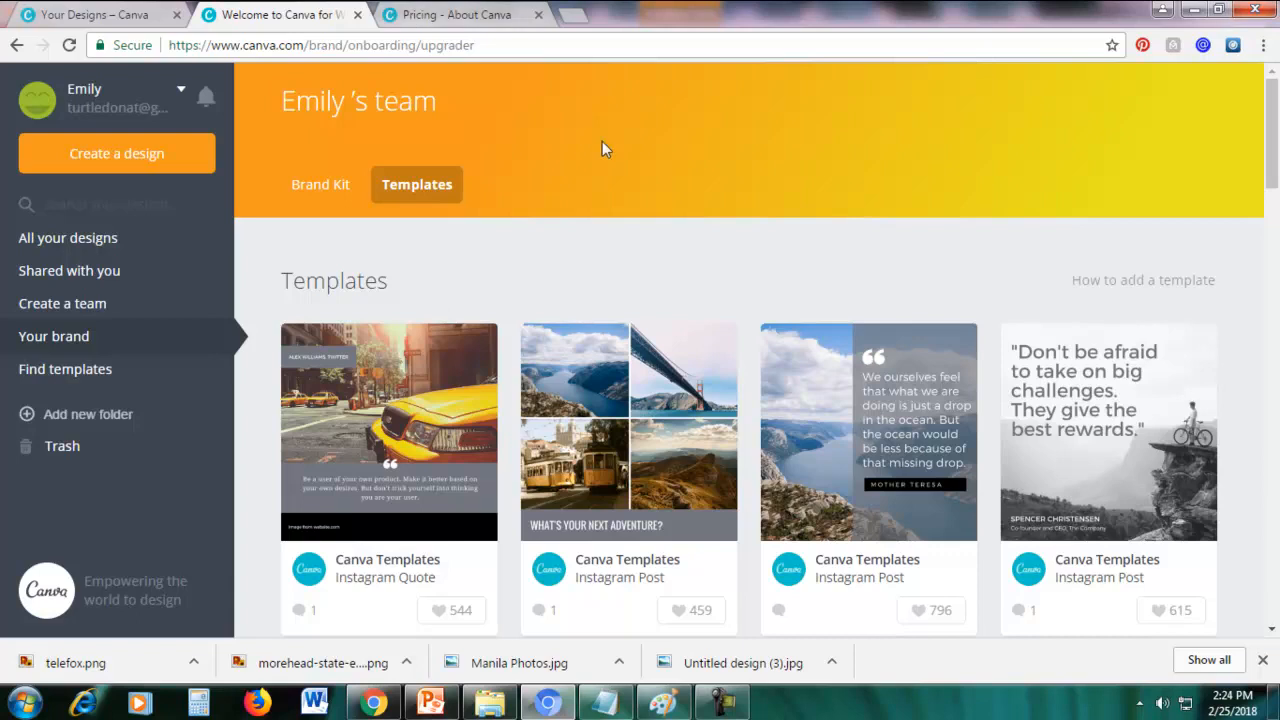
# - Look through the brand templates, open the telco logo from all designs, and dismiss the free images offer
pyautogui.scroll(-3, 640, 300)
pyautogui.scroll(-3, 643, 300)
pyautogui.scroll(6, 643, 297)
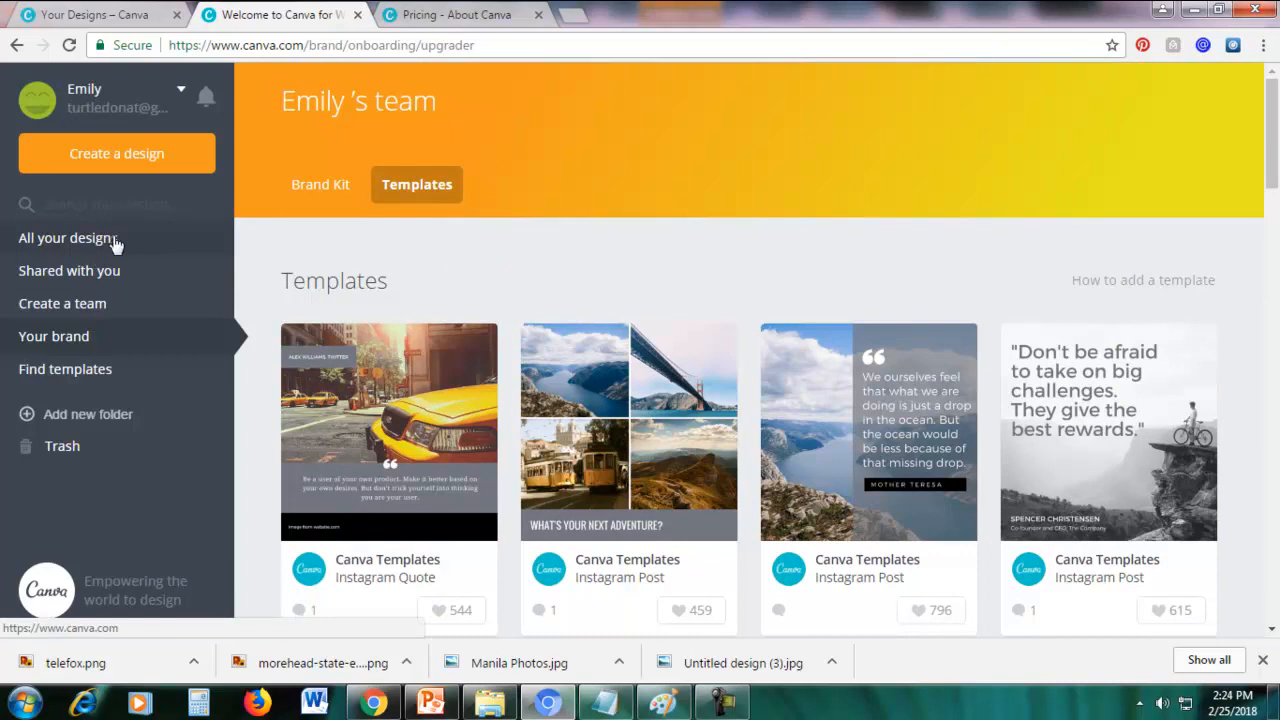
pyautogui.click(77, 237)
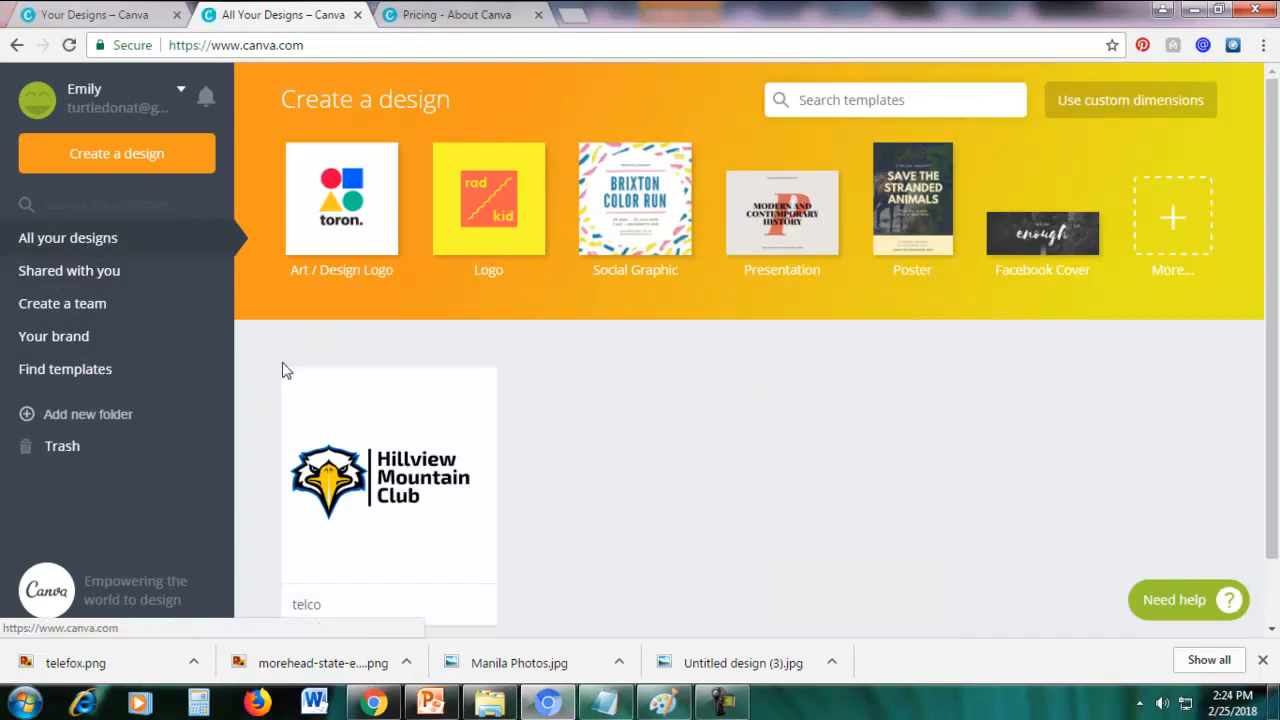
pyautogui.click(360, 394)
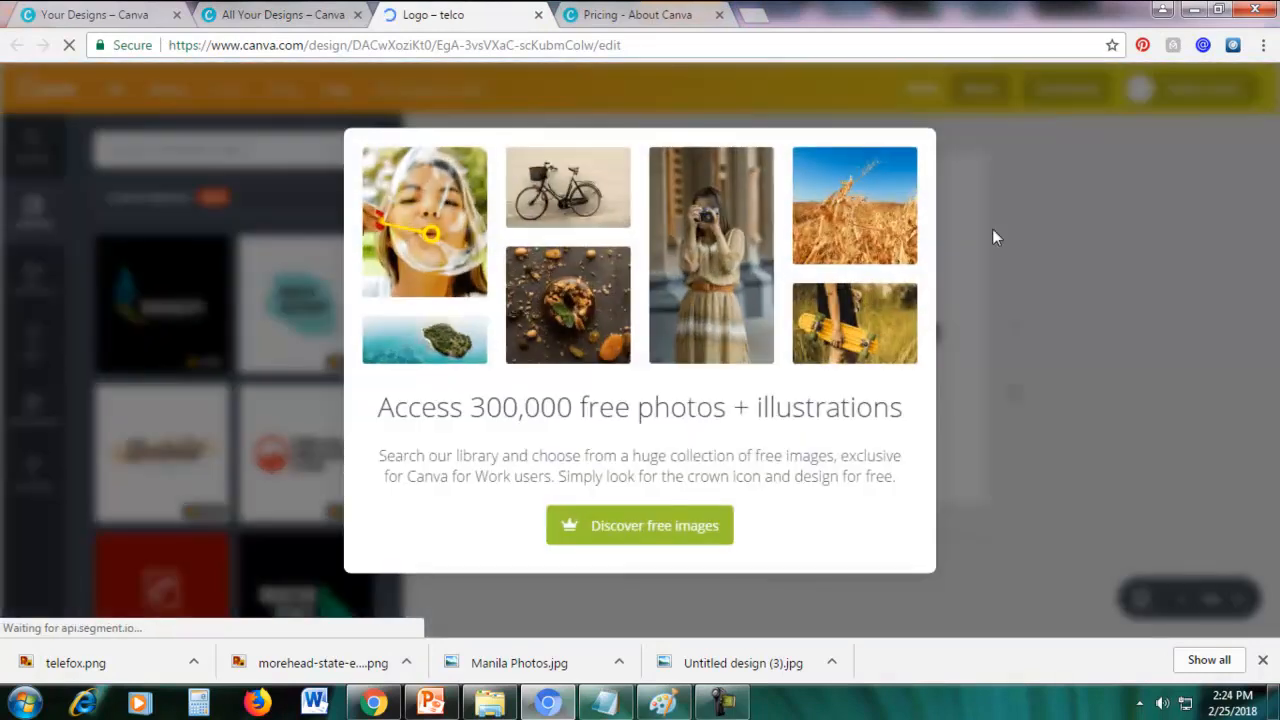
pyautogui.click(1018, 151)
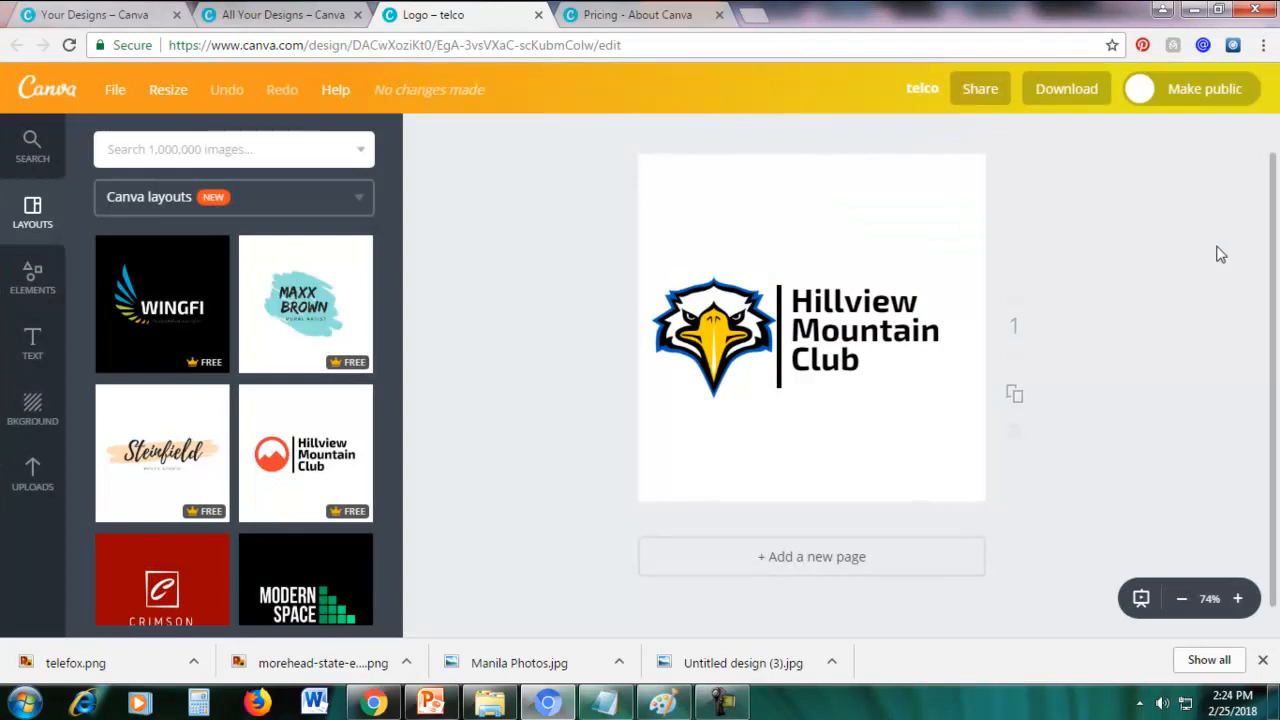
# - Download the telco logo as a PNG with a transparent background and dismiss the mobile app offer
pyautogui.click(1050, 92)
pyautogui.click(1020, 188)
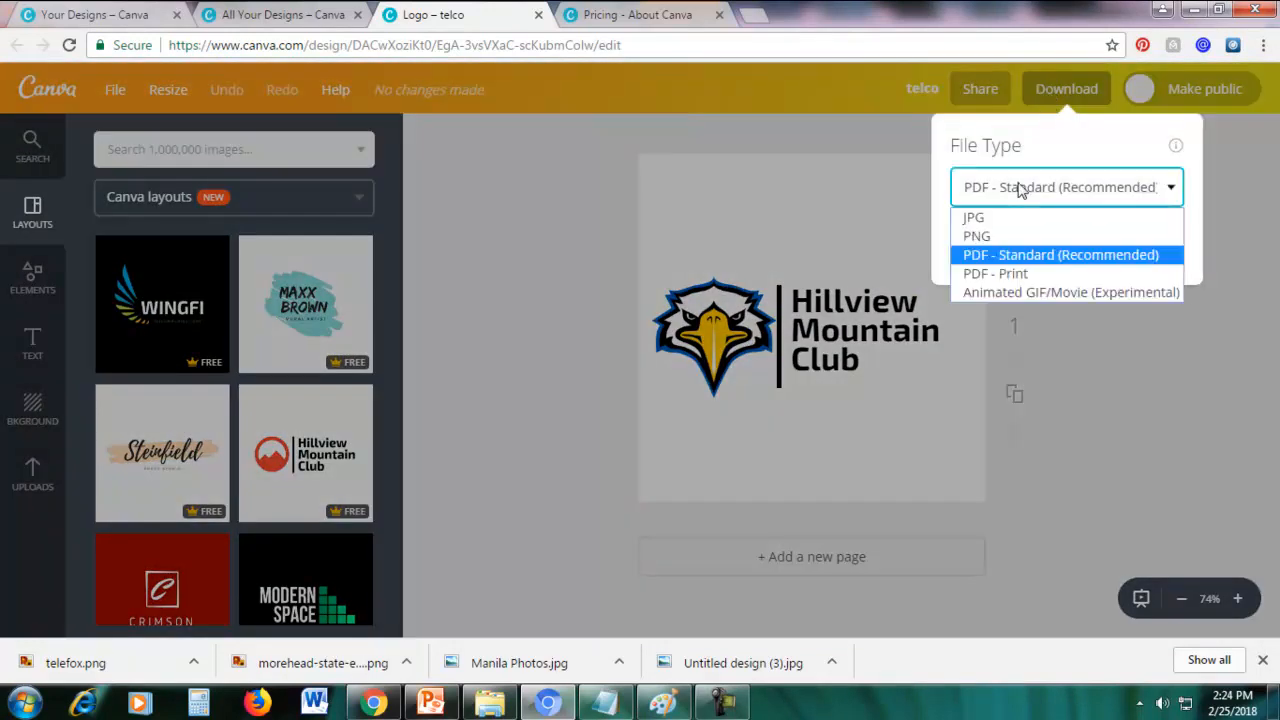
pyautogui.click(990, 236)
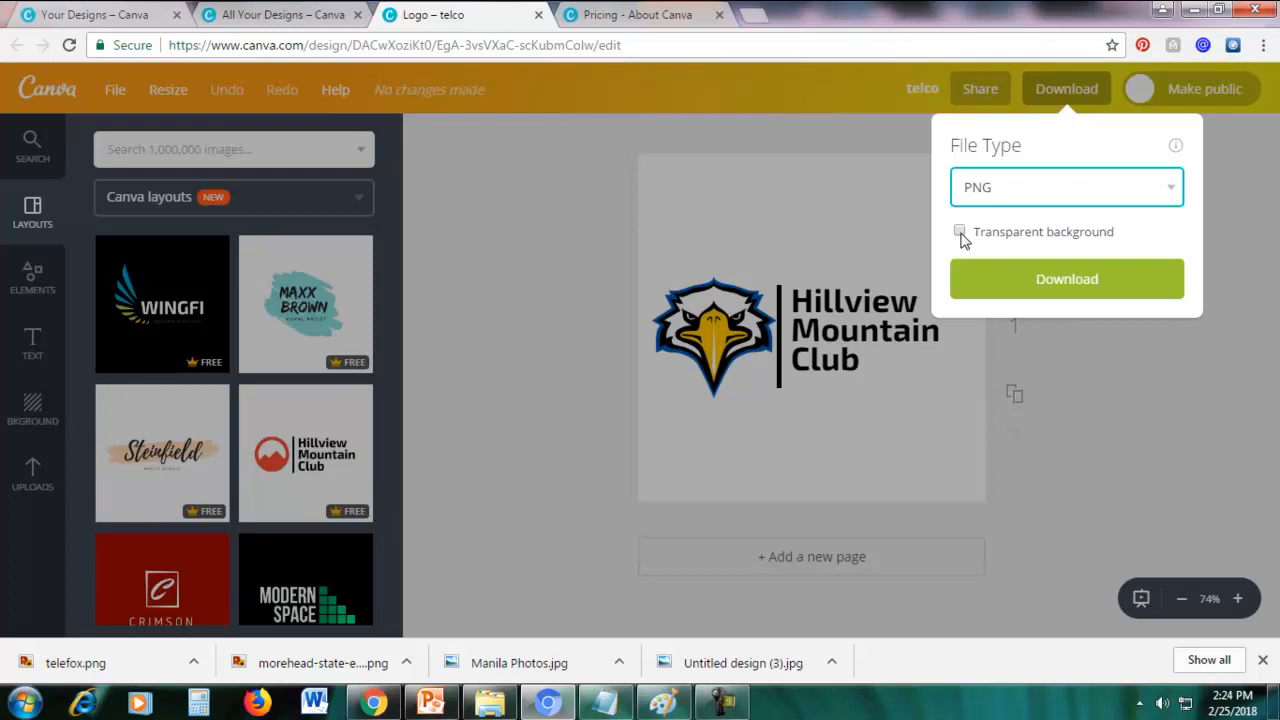
pyautogui.click(960, 235)
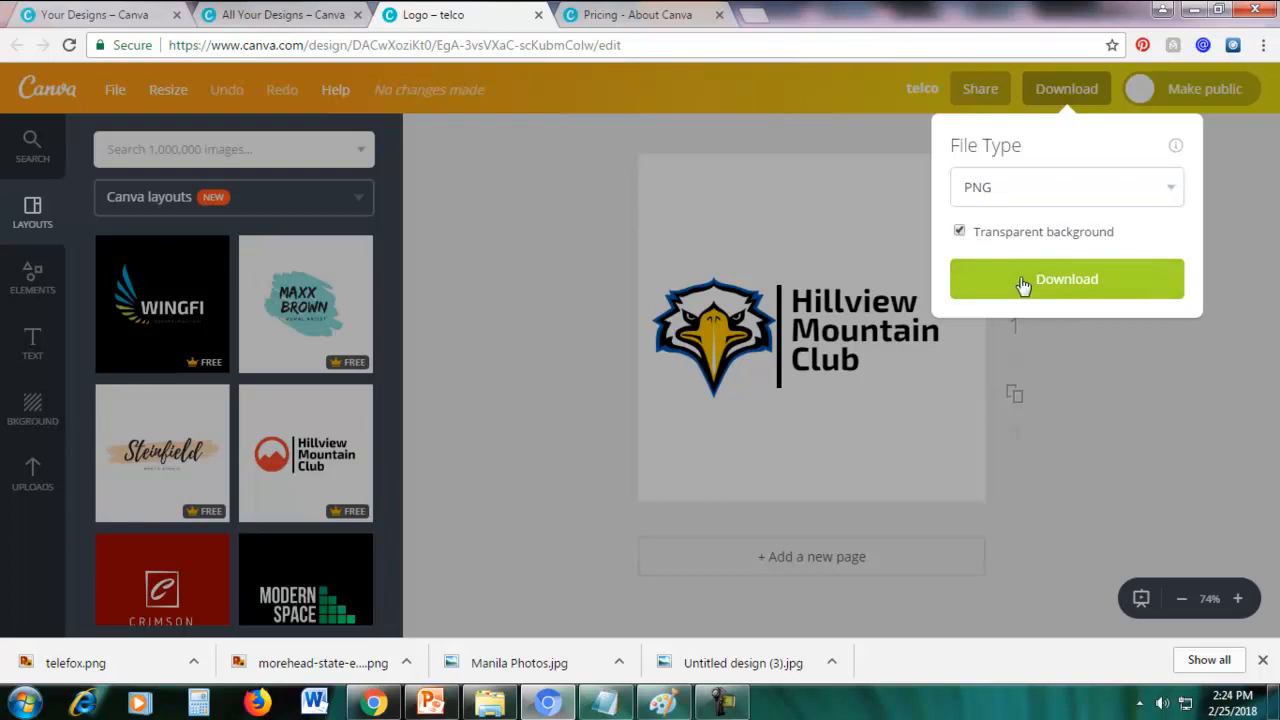
pyautogui.click(1070, 279)
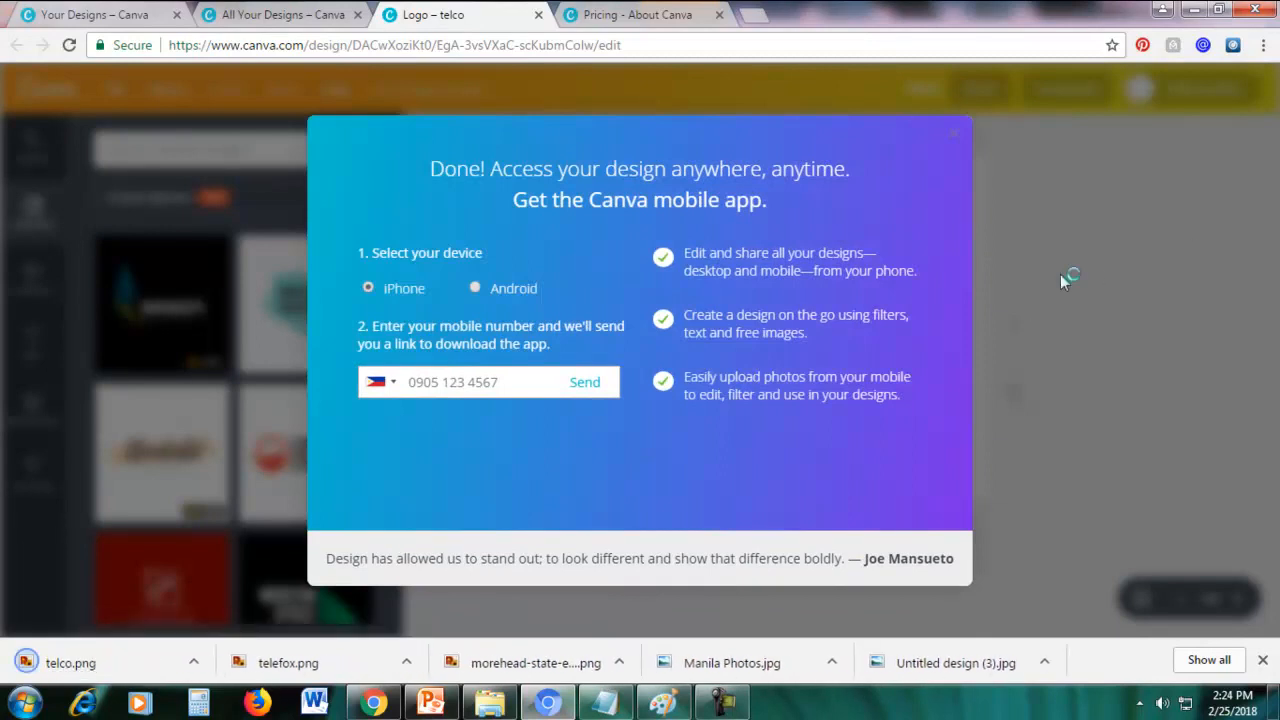
pyautogui.click(956, 136)
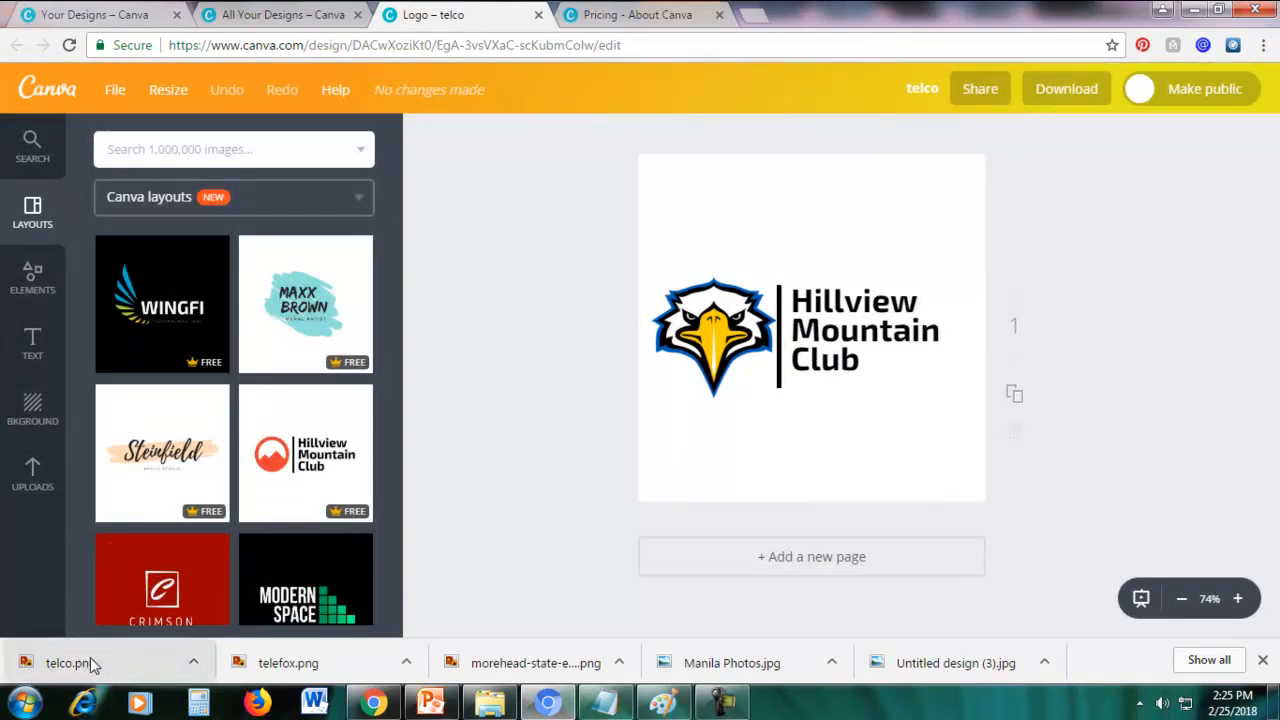
# - Open telco.png from the browser's downloads list to check the exported logo
pyautogui.click(1264, 45)
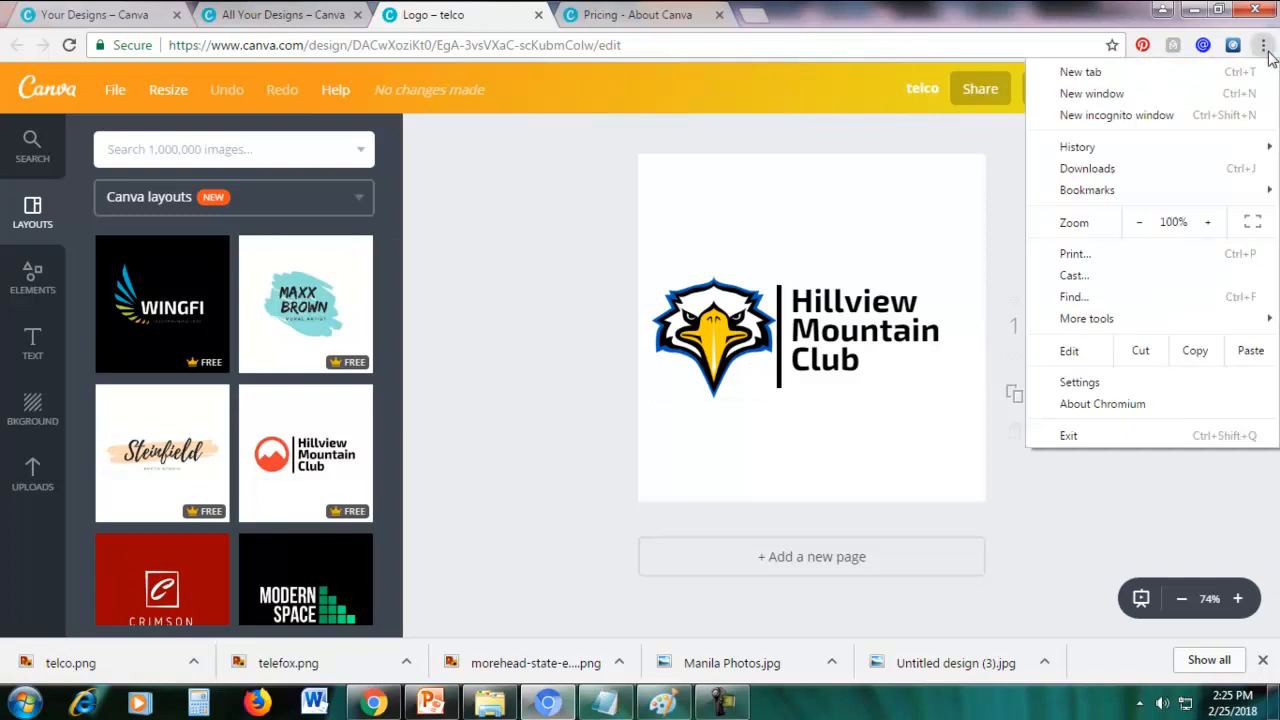
pyautogui.click(1110, 168)
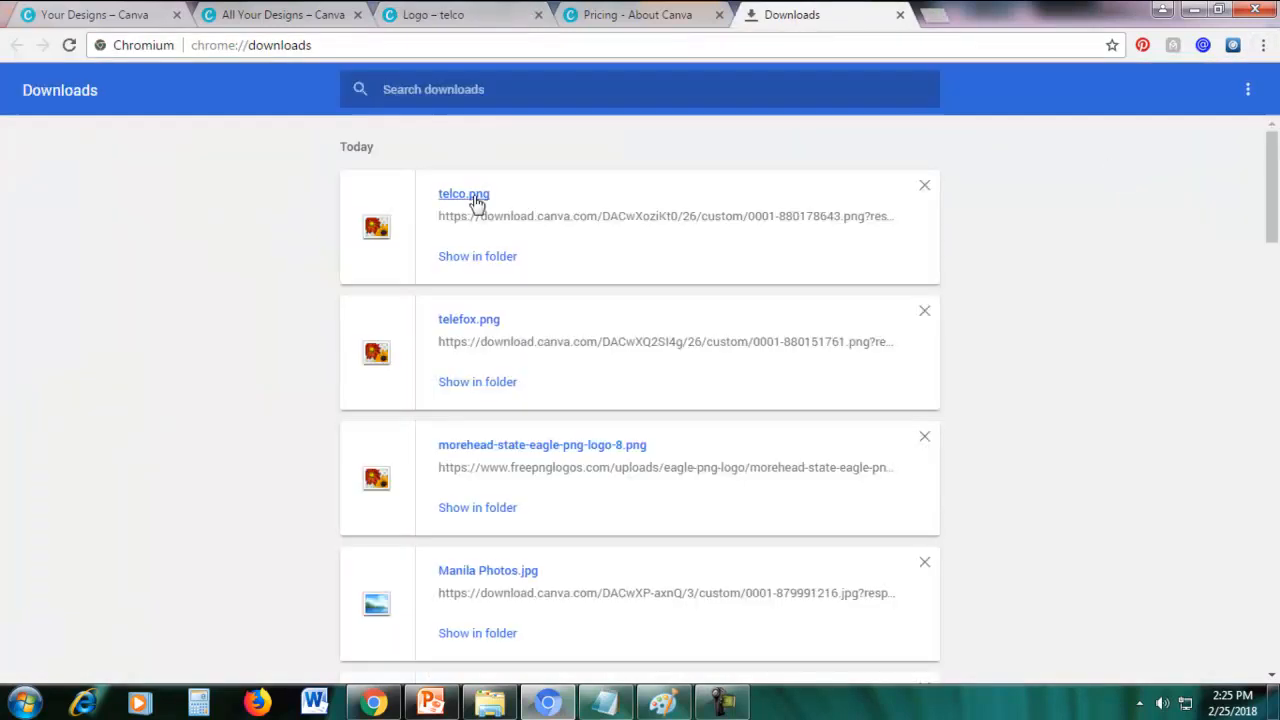
pyautogui.click(465, 196)
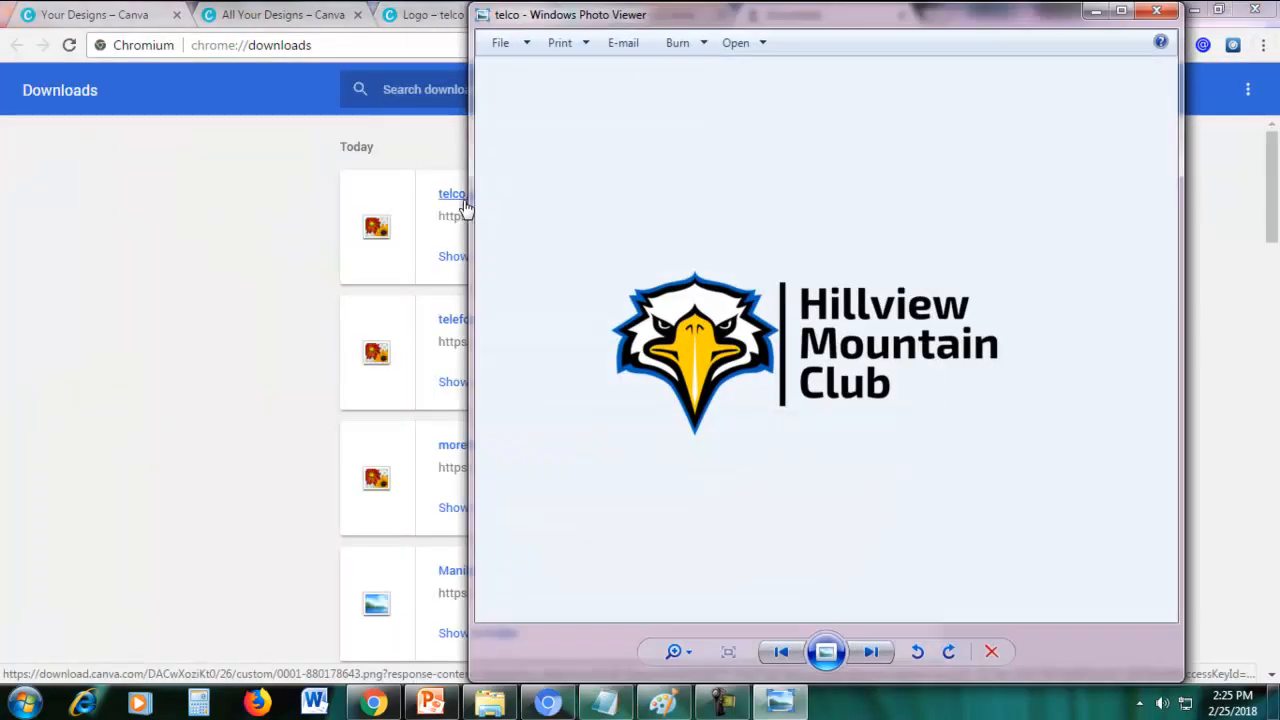